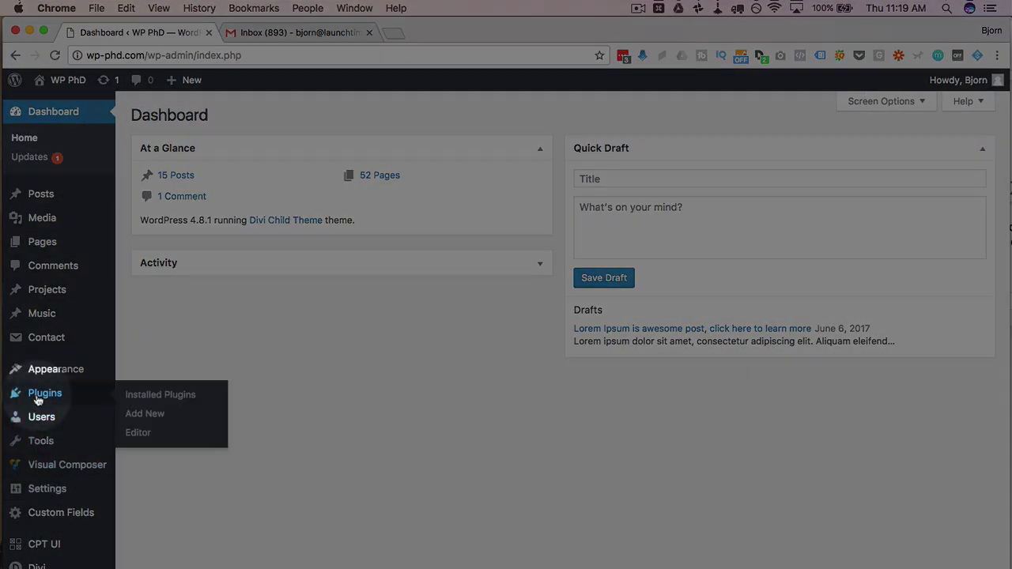
# Step: Search plugins for 'cf7 multifile upload' and install Multifile Upload Field for Contact Form 7
pyautogui.click(145, 413)
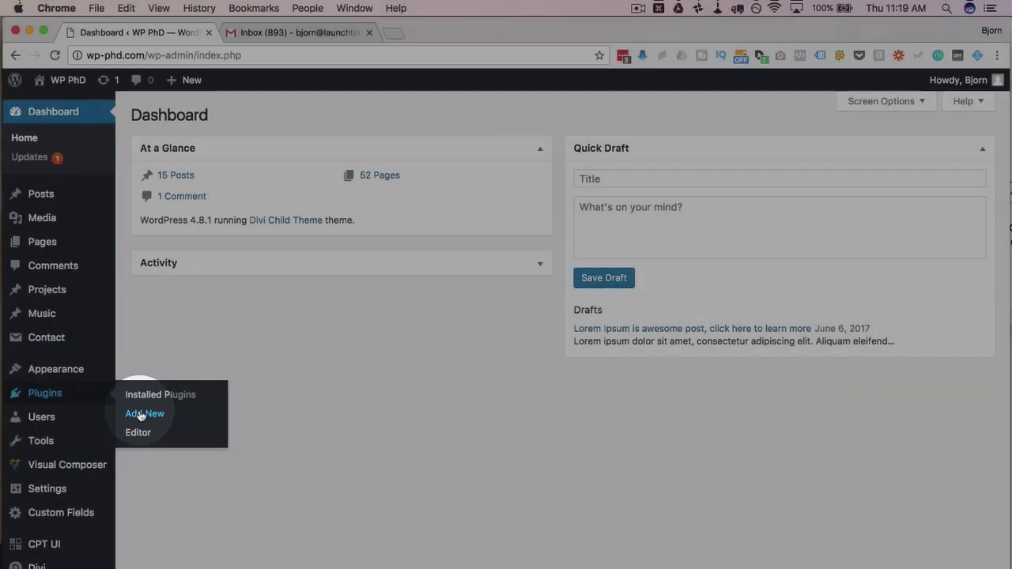
pyautogui.write('cf')
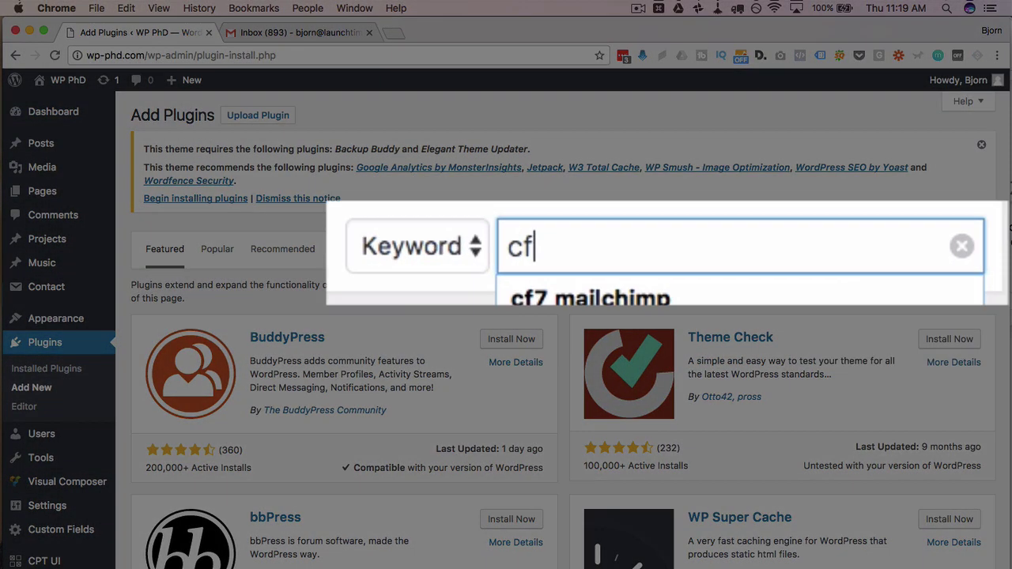
pyautogui.write('7 mul')
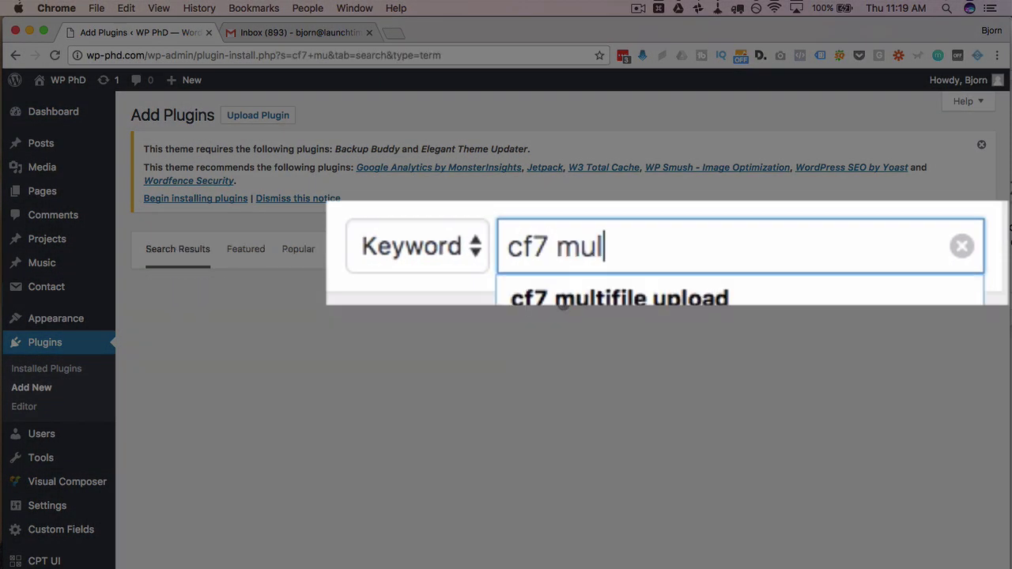
pyautogui.write('tifile upload')
pyautogui.press('Return')
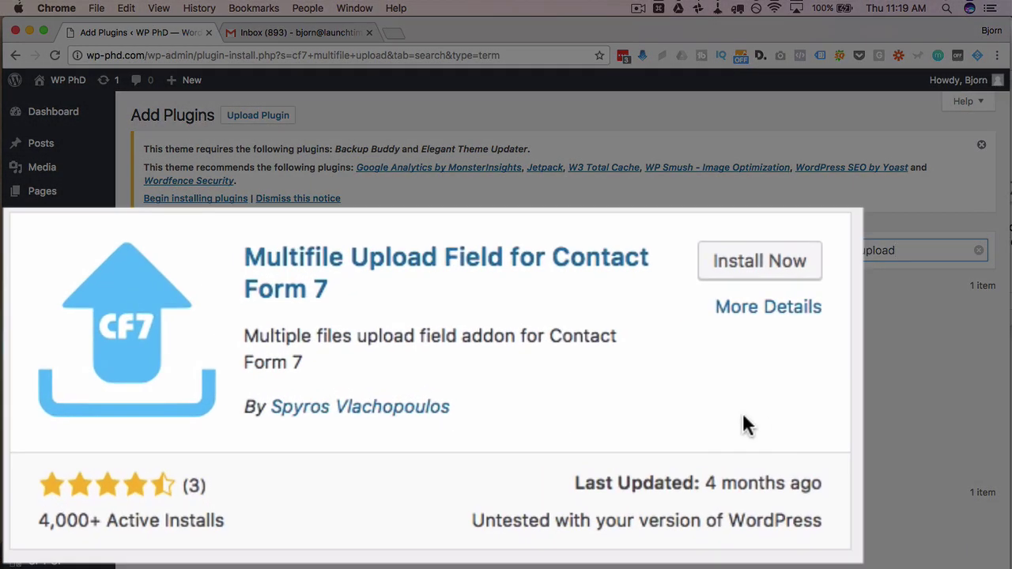
pyautogui.click(708, 417)
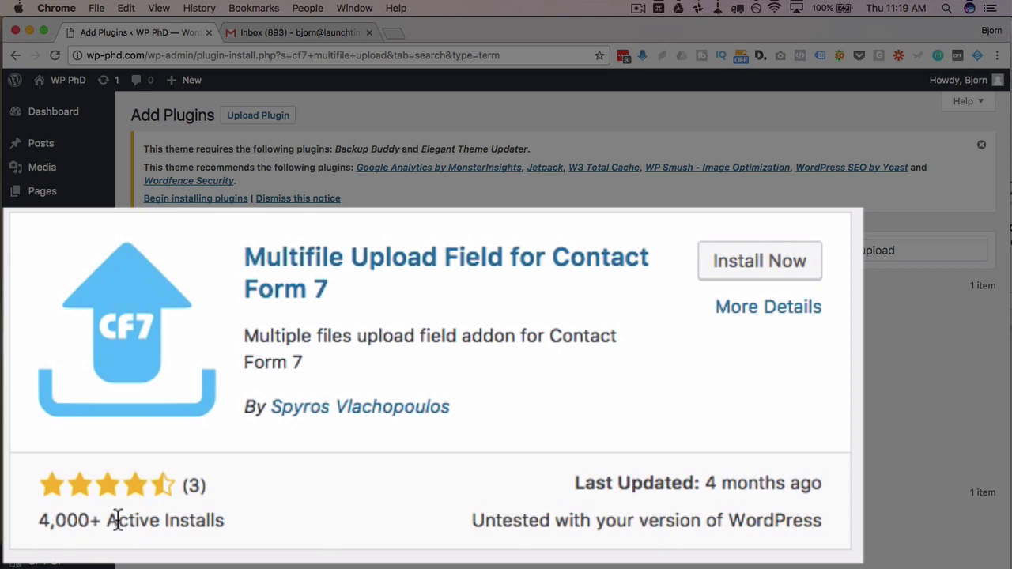
pyautogui.moveTo(474, 525)
pyautogui.mouseDown()
pyautogui.moveTo(834, 536)
pyautogui.moveTo(820, 524)
pyautogui.mouseUp()
pyautogui.click(835, 544)
# Step: Activate the multifile plugin and open Simple Form for editing
pyautogui.click(753, 275)
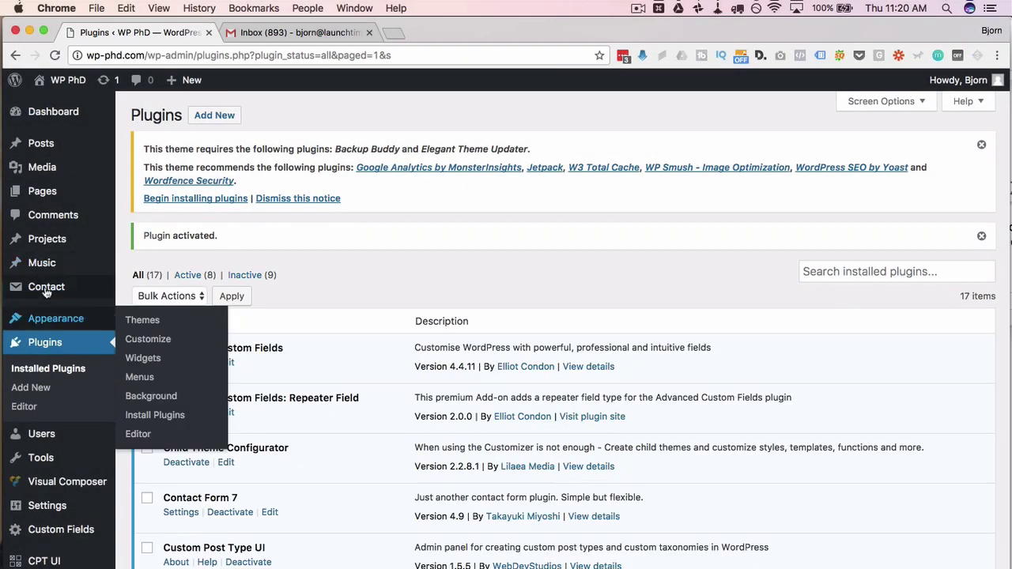
pyautogui.moveTo(46, 287)
pyautogui.click(131, 293)
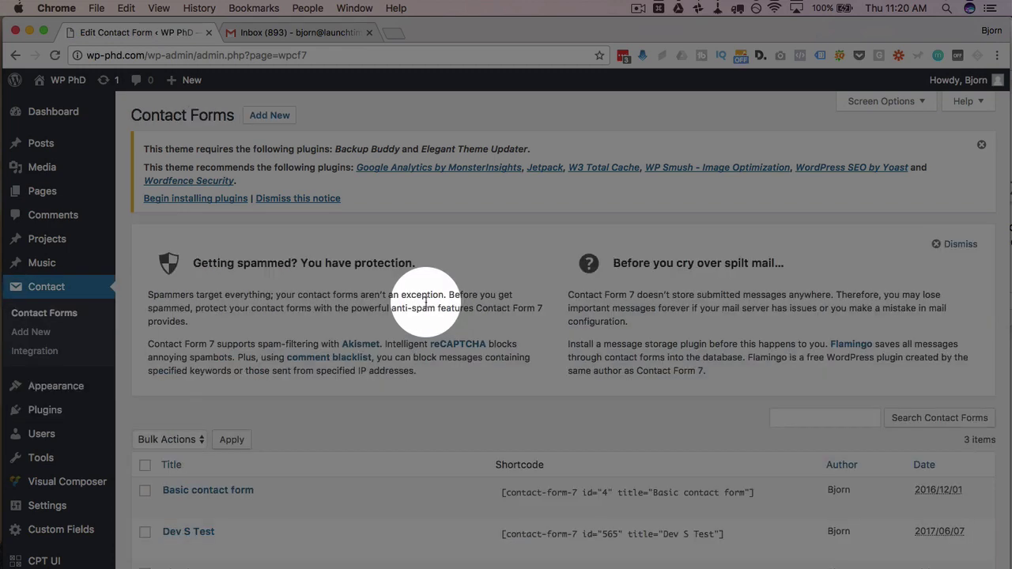
pyautogui.scroll(-2, 158, 393)
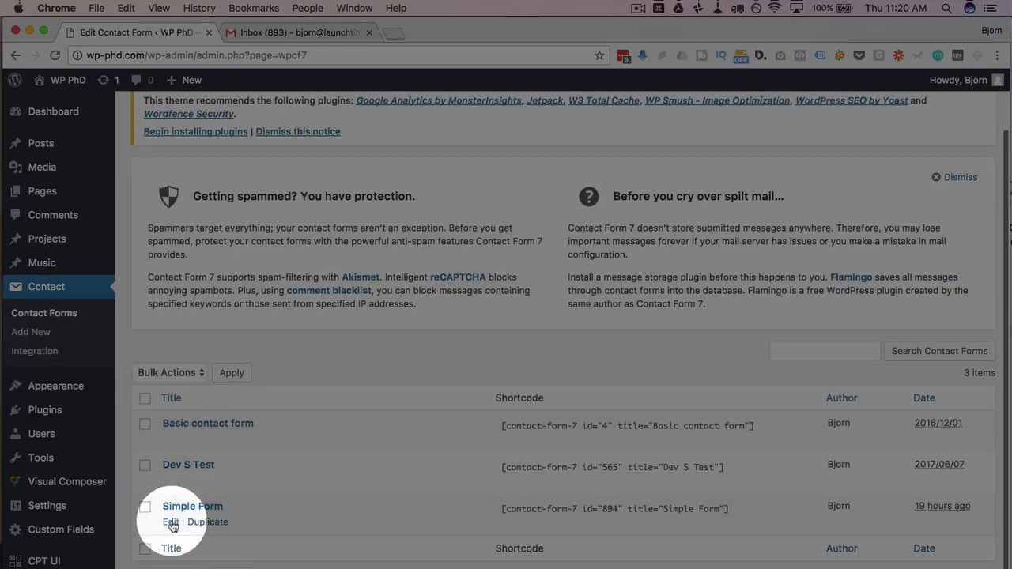
pyautogui.click(170, 523)
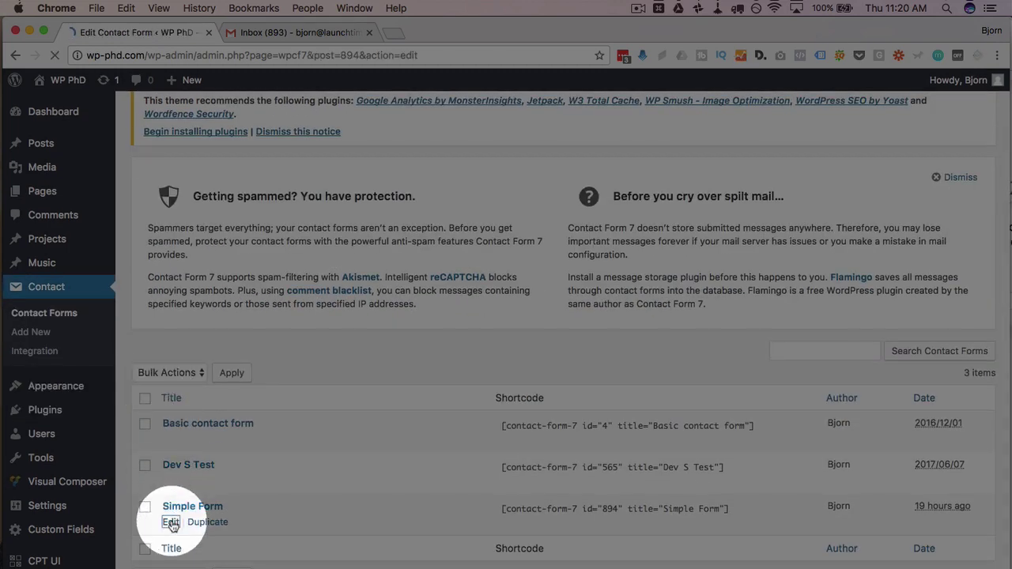
# Step: Duplicate the profile picture label block and delete the file tag from the copy
pyautogui.scroll(-2, 120, 379)
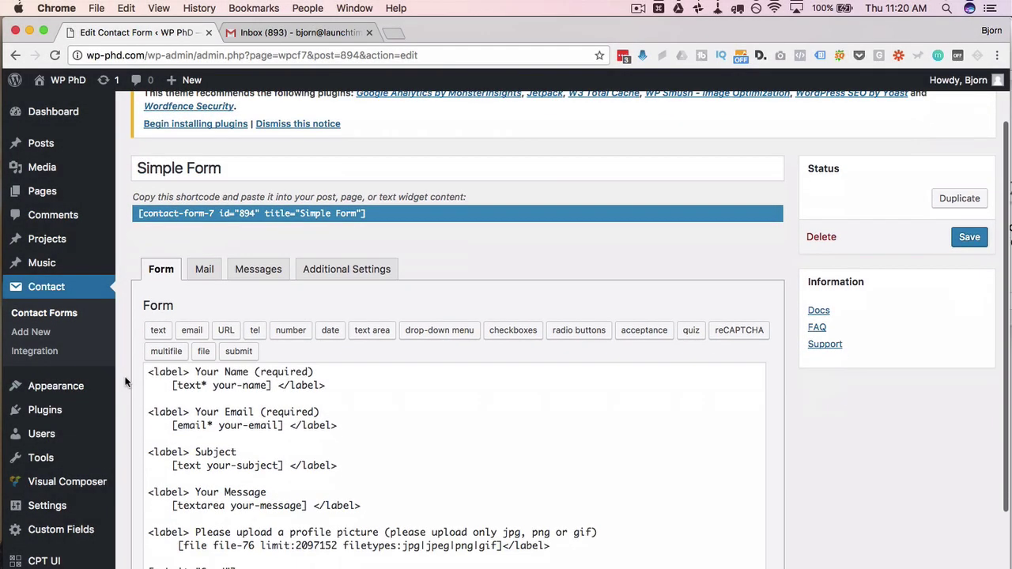
pyautogui.scroll(-4, 120, 380)
pyautogui.moveTo(148, 396)
pyautogui.mouseDown()
pyautogui.moveTo(655, 402)
pyautogui.moveTo(640, 415)
pyautogui.mouseUp()
pyautogui.press('super+c')
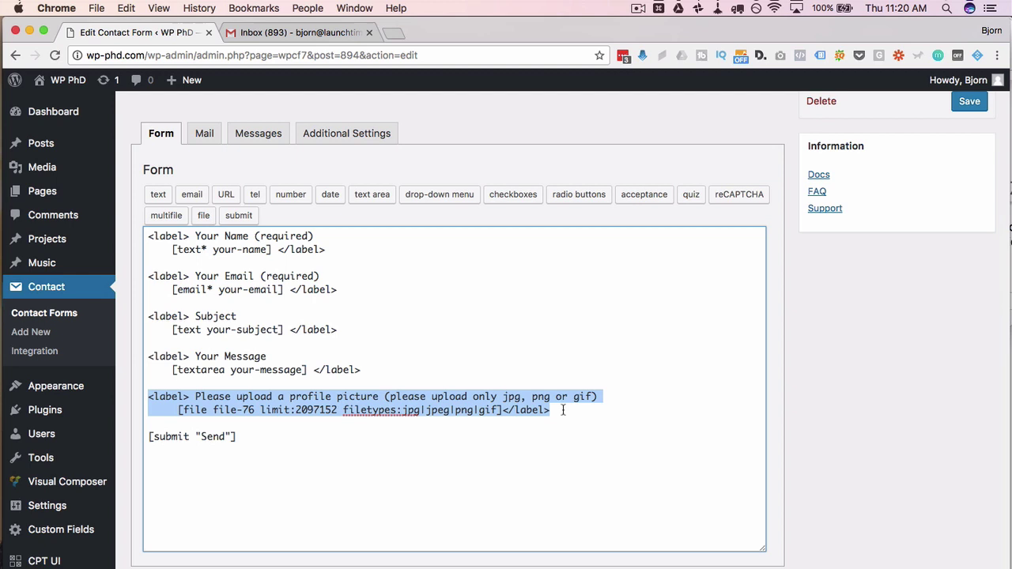
pyautogui.click(621, 409)
pyautogui.press('Return')
pyautogui.press('Return')
pyautogui.press('super+v')
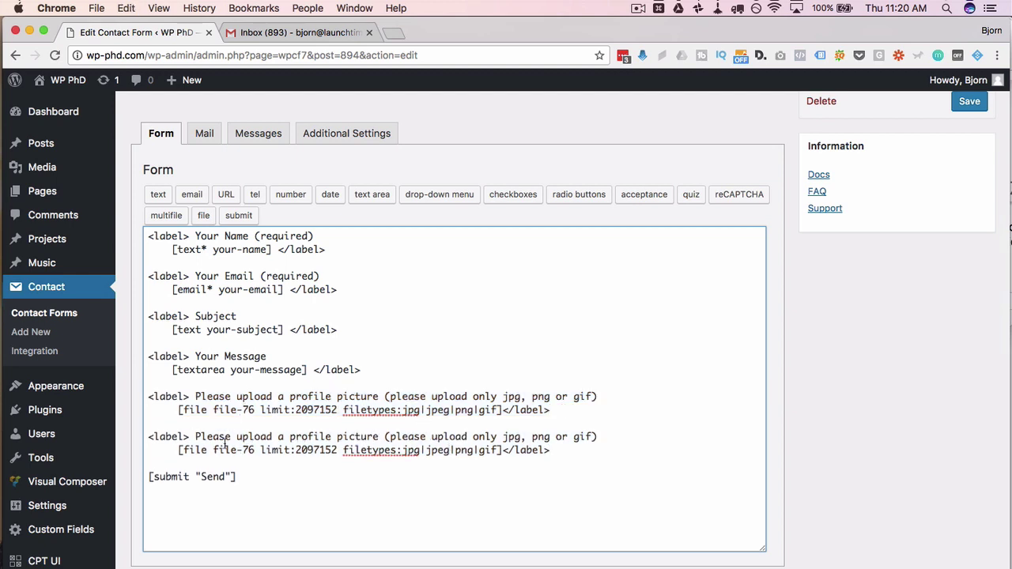
pyautogui.moveTo(178, 450)
pyautogui.mouseDown()
pyautogui.moveTo(389, 437)
pyautogui.moveTo(506, 451)
pyautogui.mouseUp()
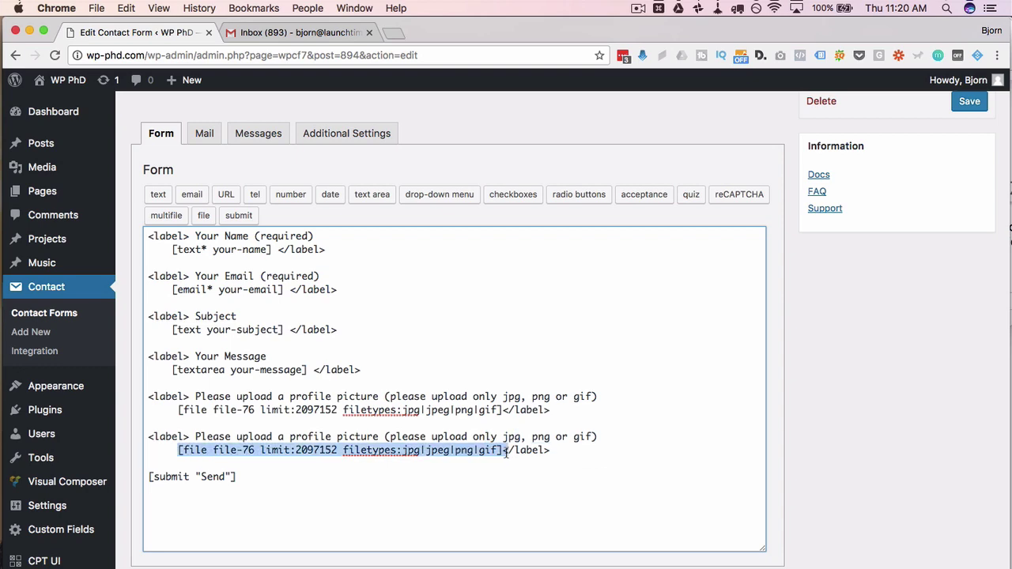
pyautogui.press('BackSpace')
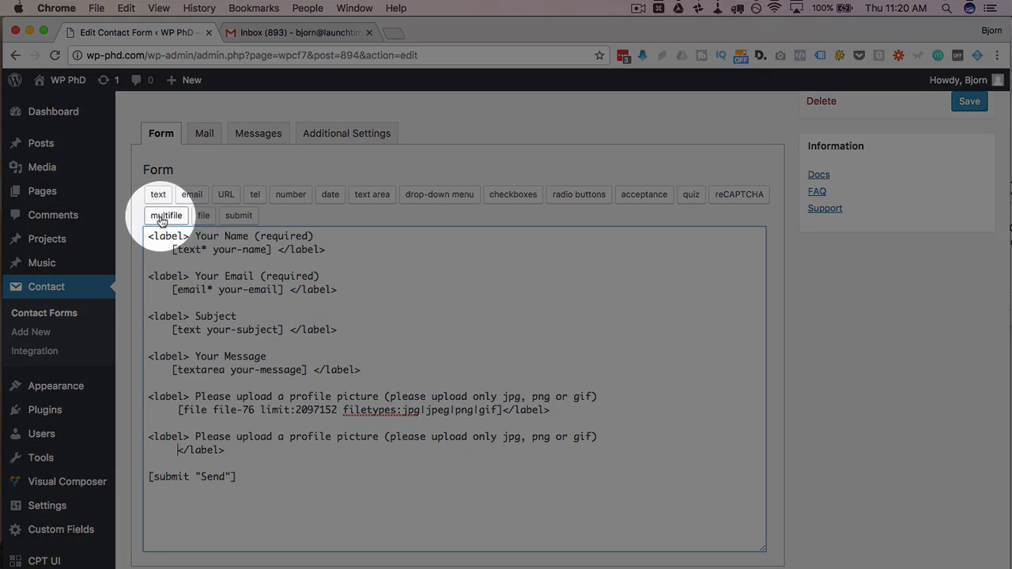
# Step: Copy the existing file tag's 2097152 size limit from the form
pyautogui.click(168, 217)
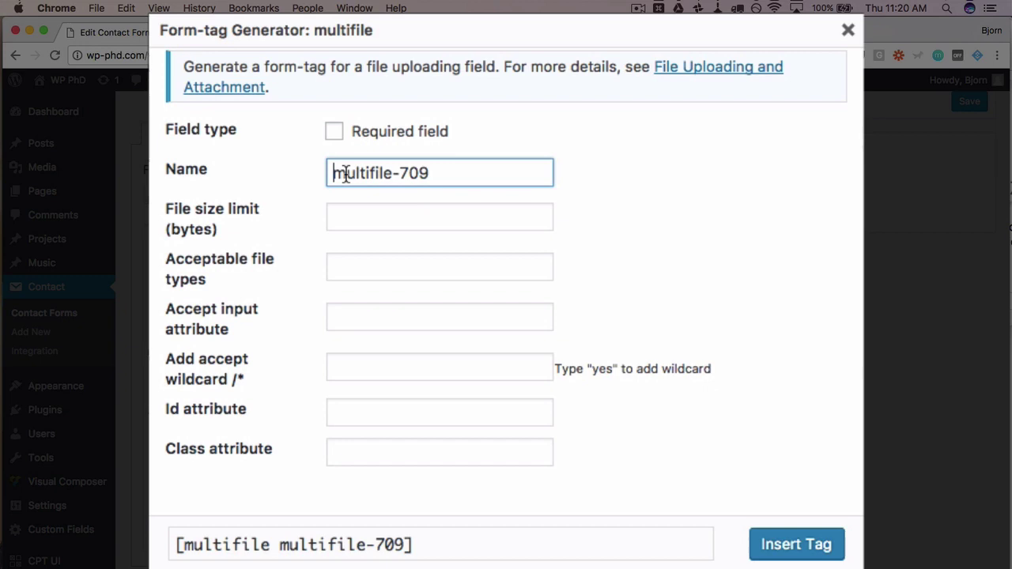
pyautogui.moveTo(399, 260); pyautogui.dragTo(494, 261)
pyautogui.click(409, 220)
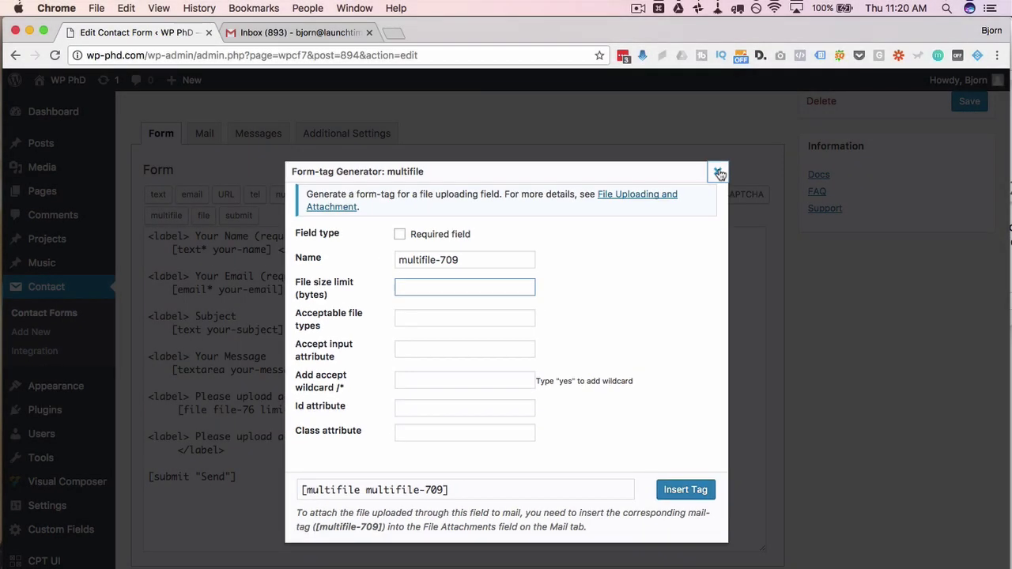
pyautogui.click(719, 172)
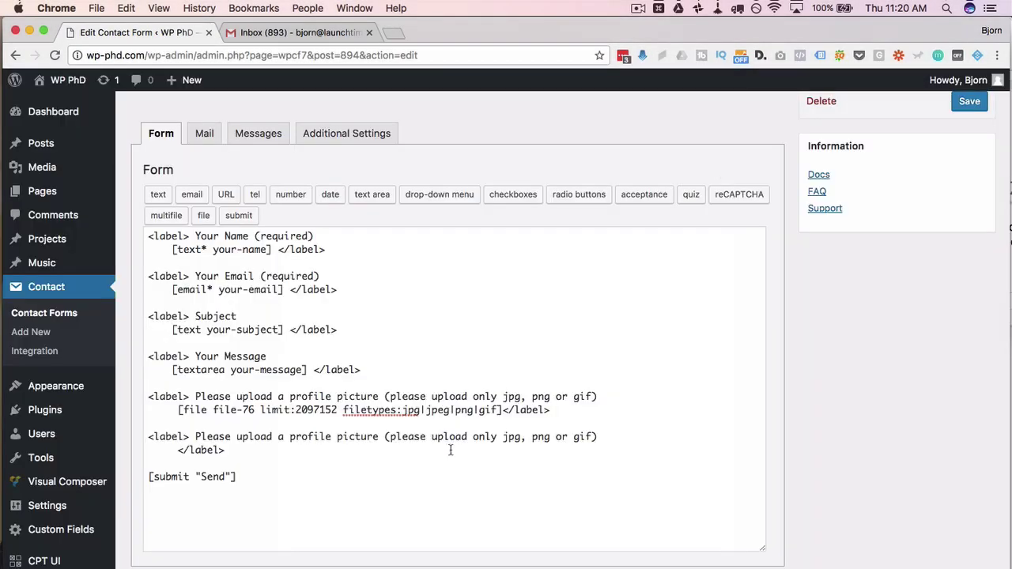
pyautogui.doubleClick(301, 411)
pyautogui.rightClick(307, 411)
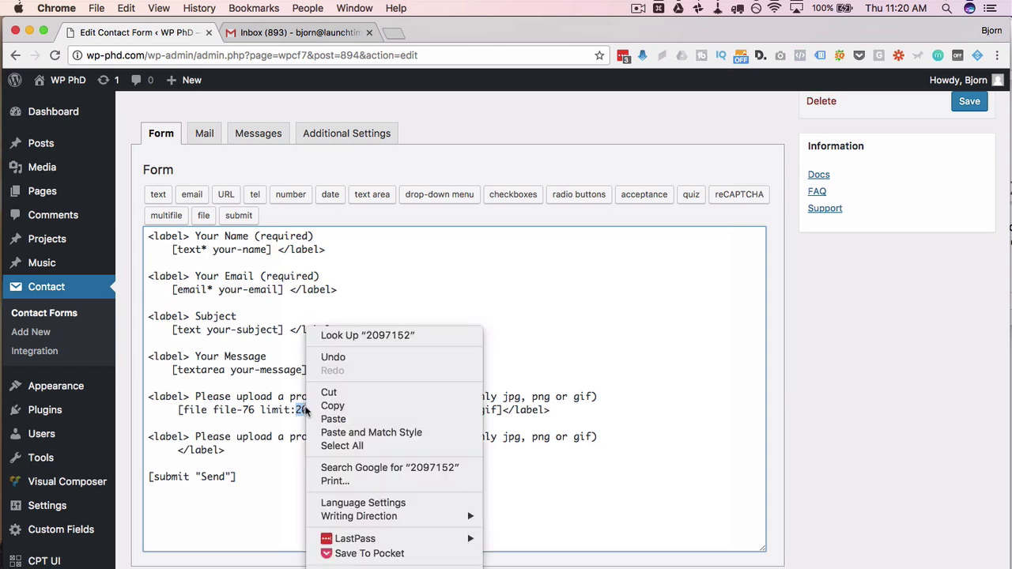
pyautogui.click(336, 406)
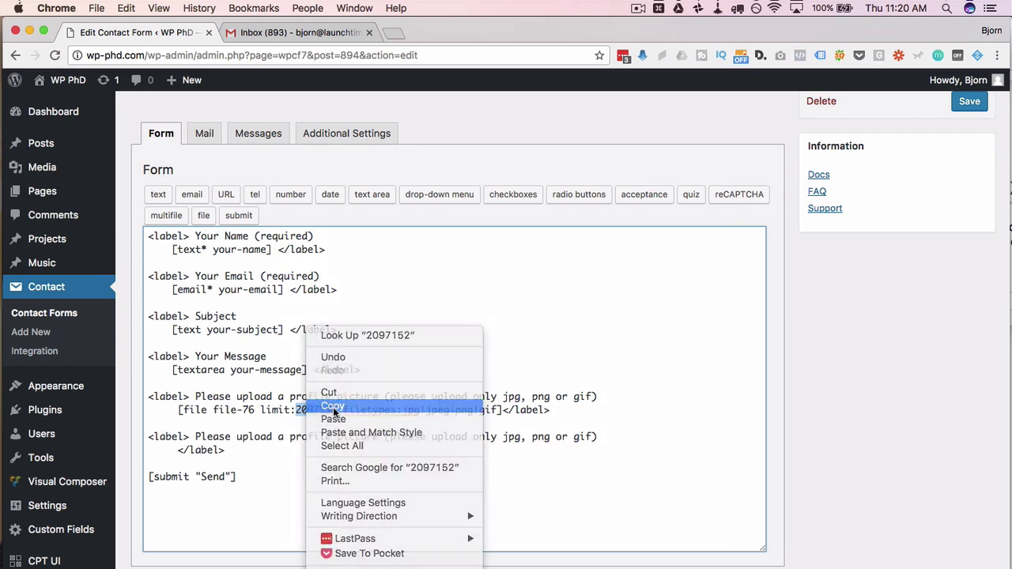
pyautogui.click(176, 452)
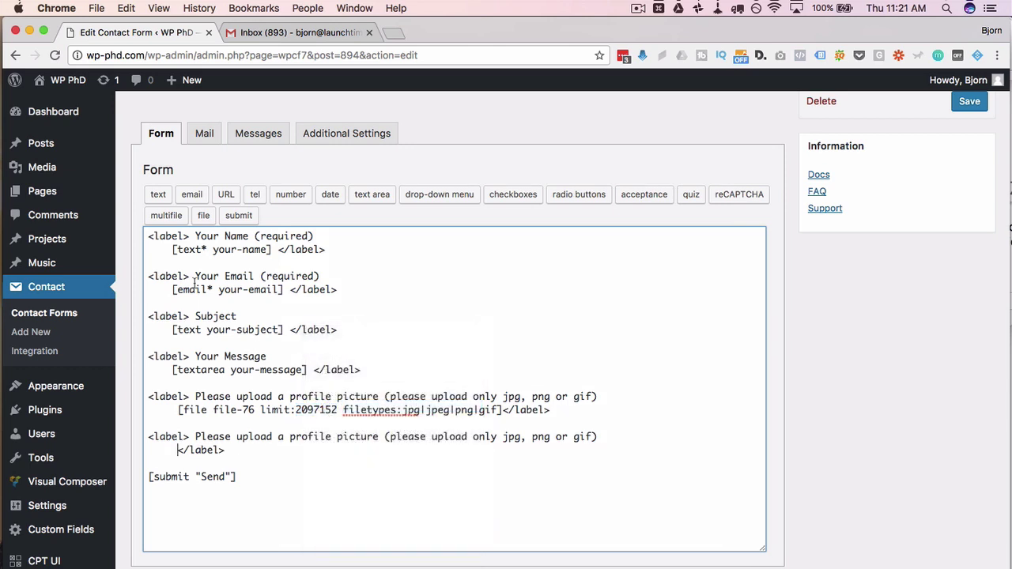
# Step: Paste 2097152 into the multifile tag generator's File size limit field
pyautogui.click(166, 215)
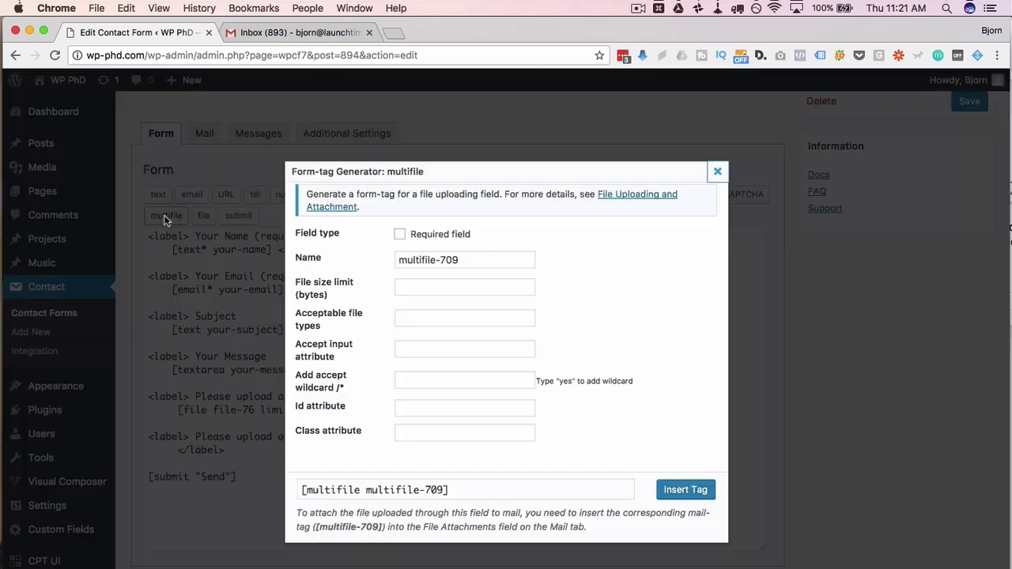
pyautogui.click(420, 288)
pyautogui.press('super+v')
pyautogui.click(417, 306)
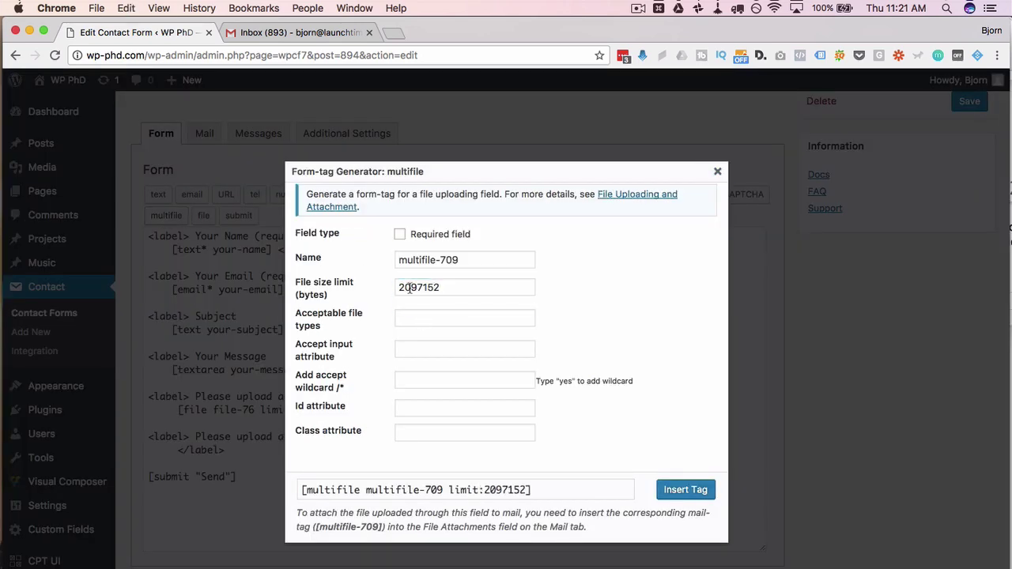
pyautogui.doubleClick(410, 288)
pyautogui.click(447, 290)
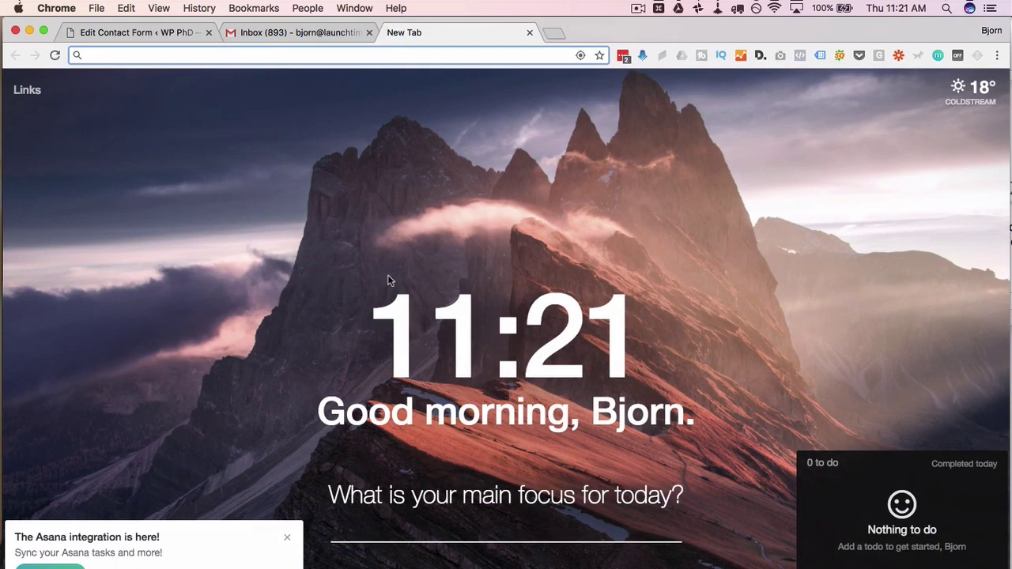
# Step: Use Google's byte converter to show that 2 megabytes equals 2e+6 bytes
pyautogui.write('byte conver')
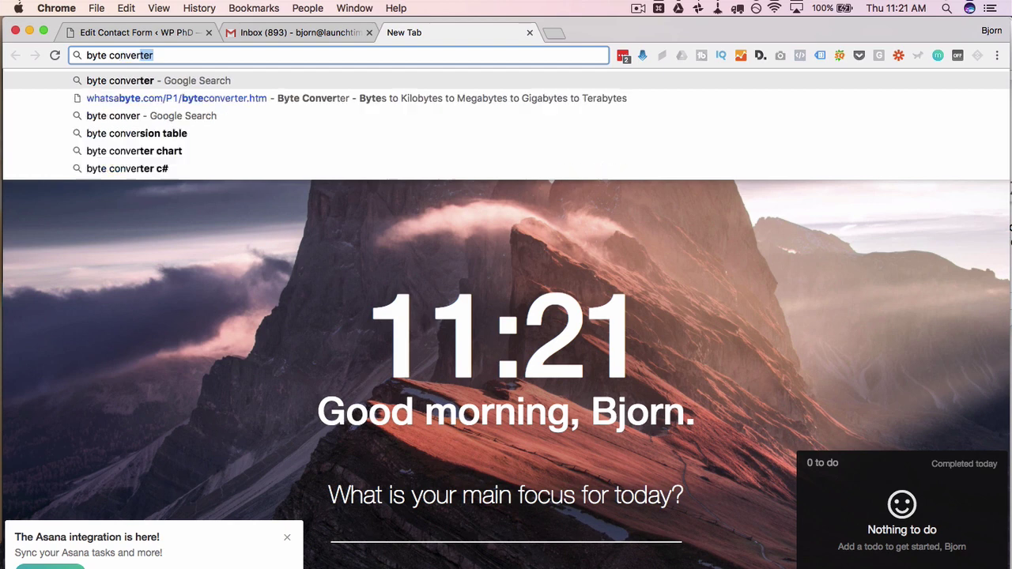
pyautogui.press('Return')
pyautogui.scroll(-2, 114, 315)
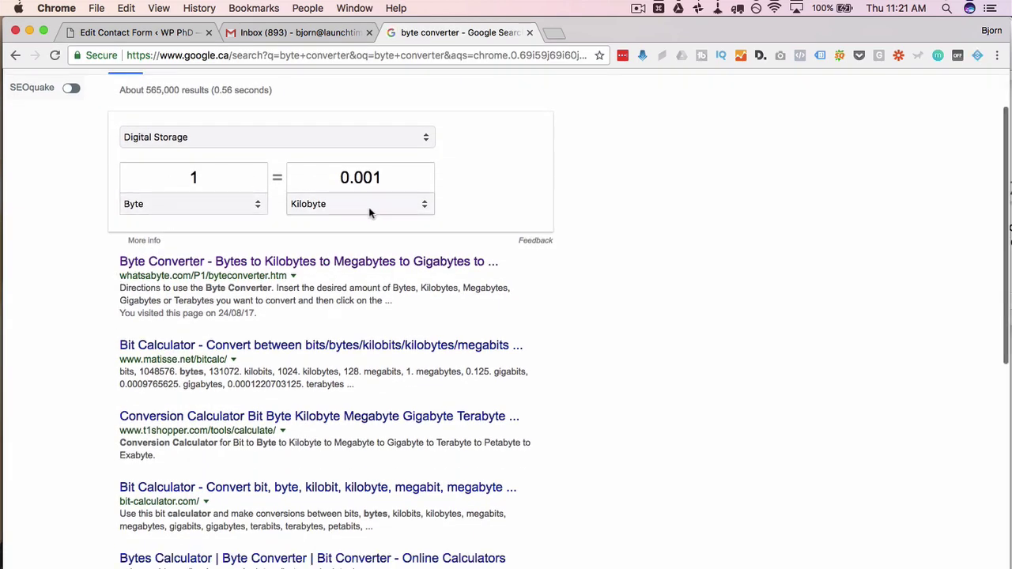
pyautogui.click(422, 206)
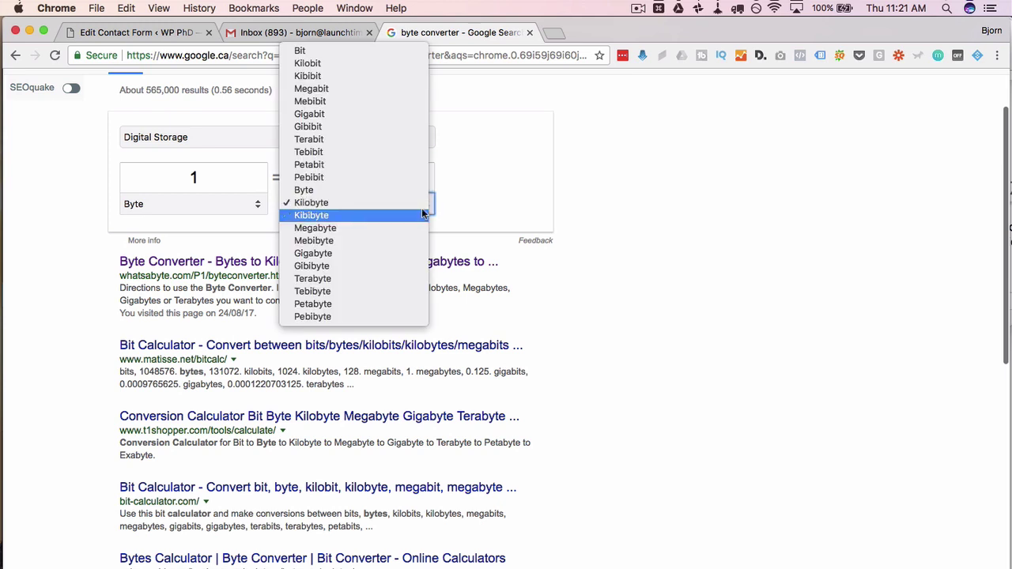
pyautogui.click(384, 229)
pyautogui.moveTo(378, 178); pyautogui.dragTo(327, 180)
pyautogui.write('2')
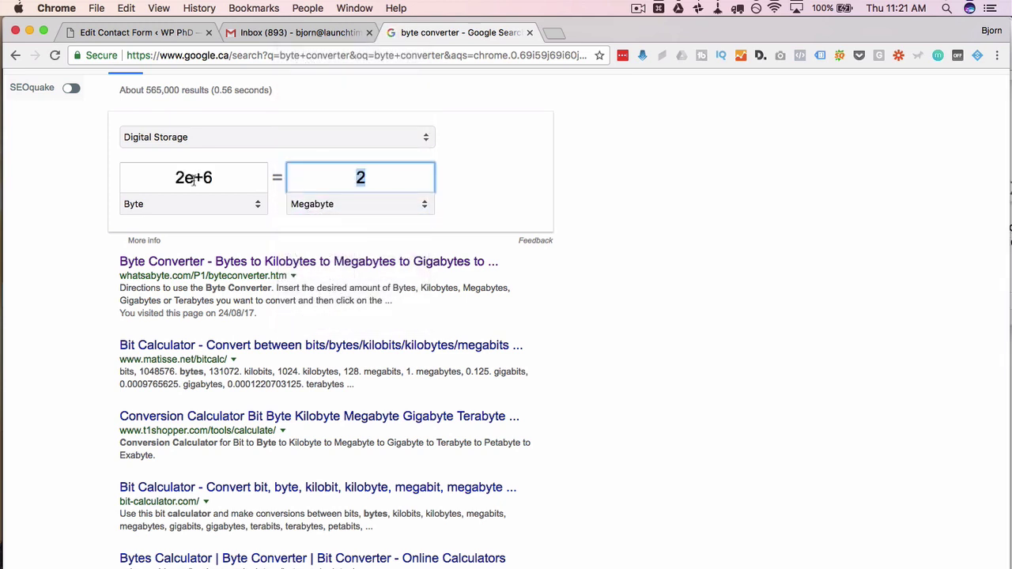
pyautogui.click(230, 178)
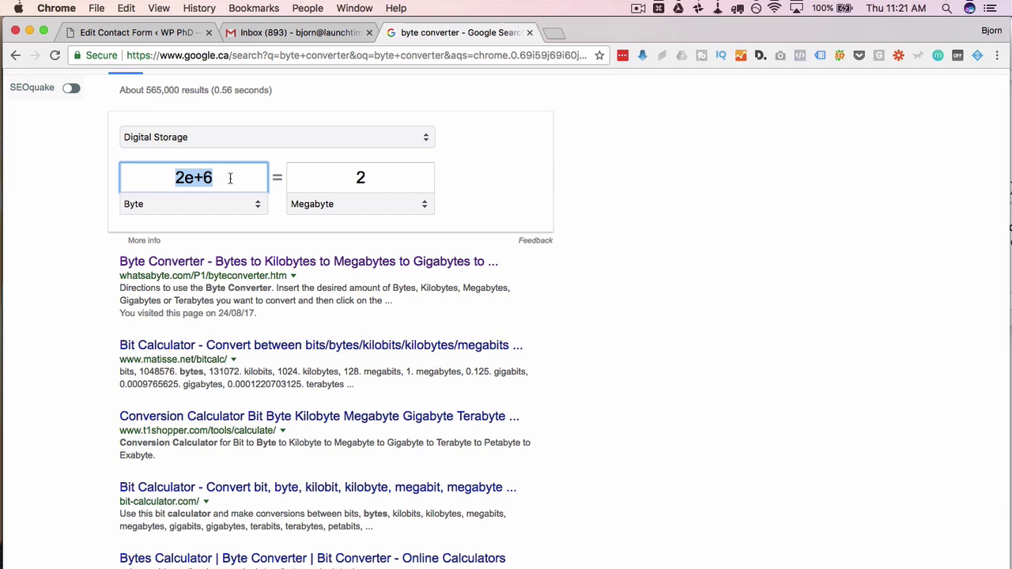
# Step: Convert 2 megabytes to bytes on the whatsabyte.com converter
pyautogui.click(184, 264)
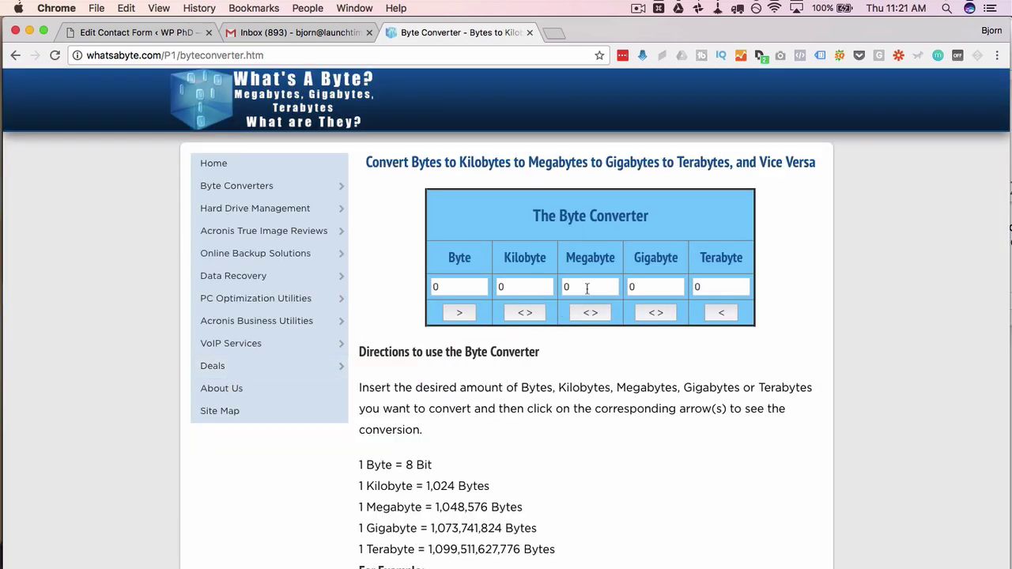
pyautogui.doubleClick(588, 289)
pyautogui.write('2')
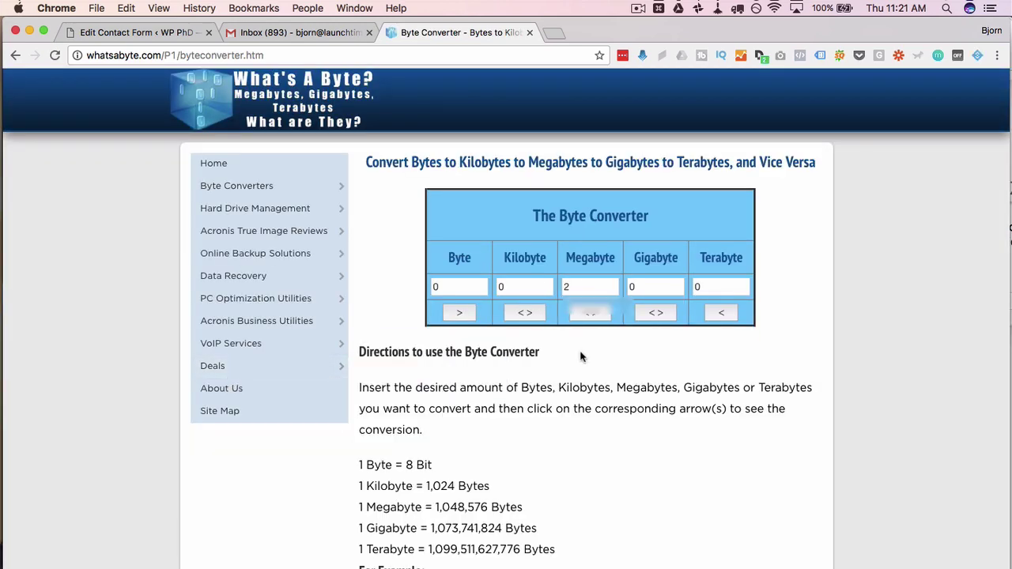
pyautogui.click(592, 321)
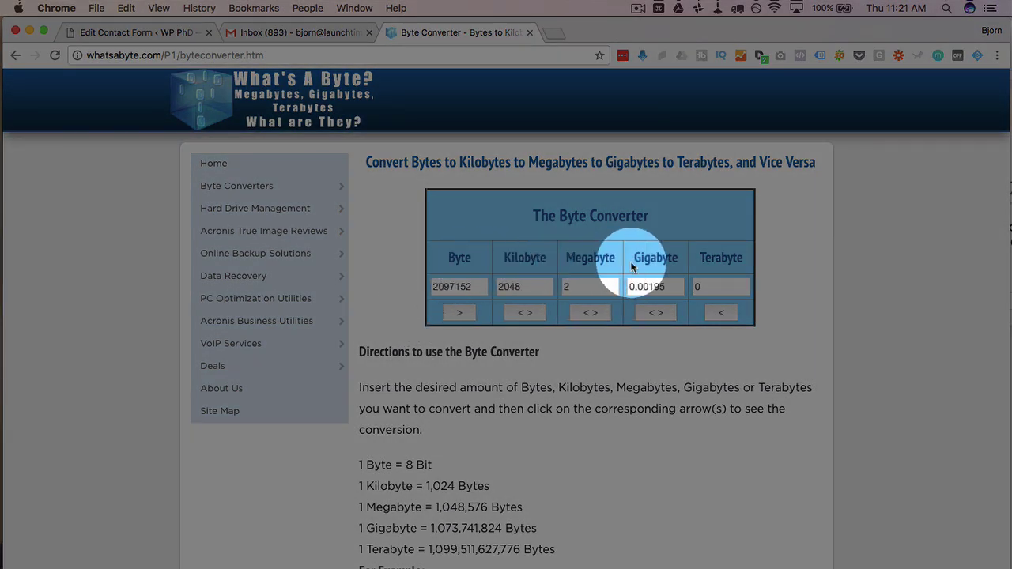
# Step: Copy the 2097152-byte result into the contact form's File size limit
pyautogui.doubleClick(453, 287)
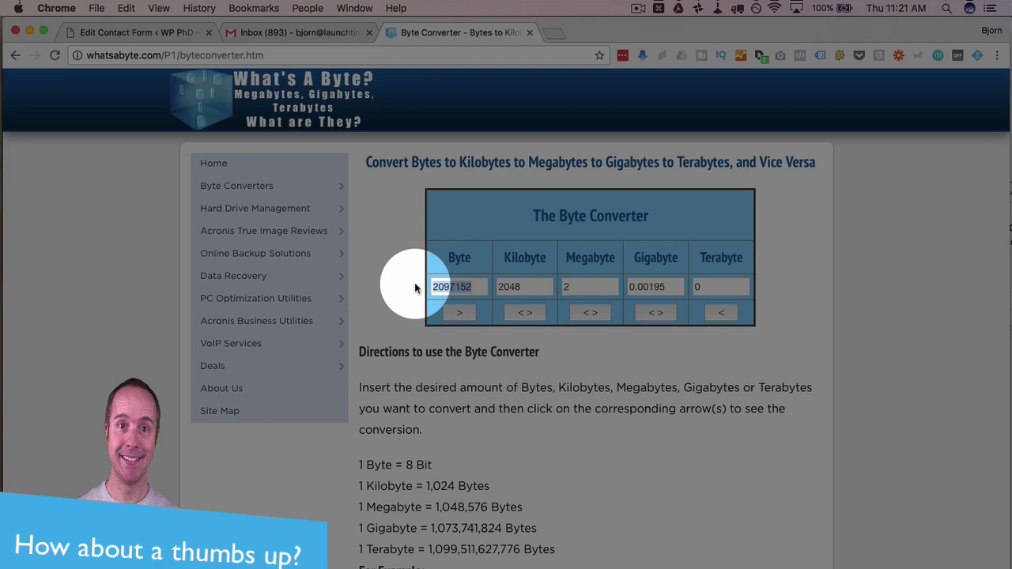
pyautogui.press('super+c')
pyautogui.click(175, 32)
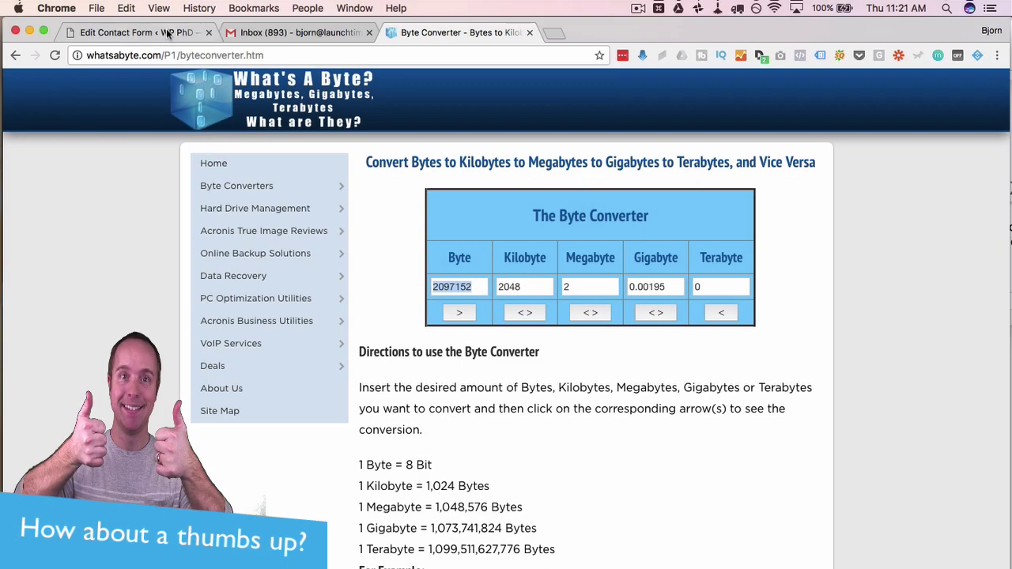
pyautogui.press('super+v')
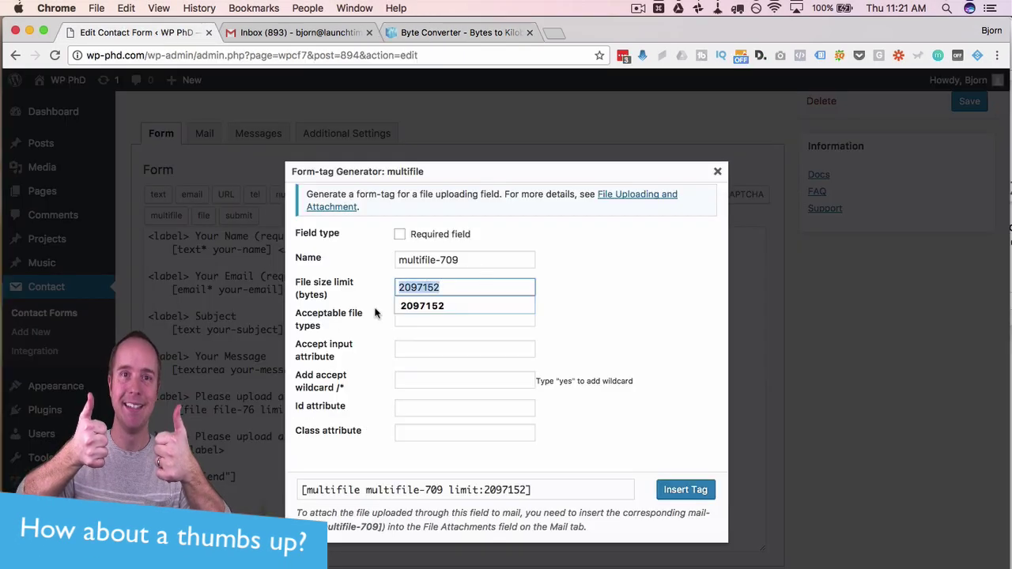
# Step: Set the multifile tag's acceptable file types to jpg|jpeg|png|gif
pyautogui.click(384, 311)
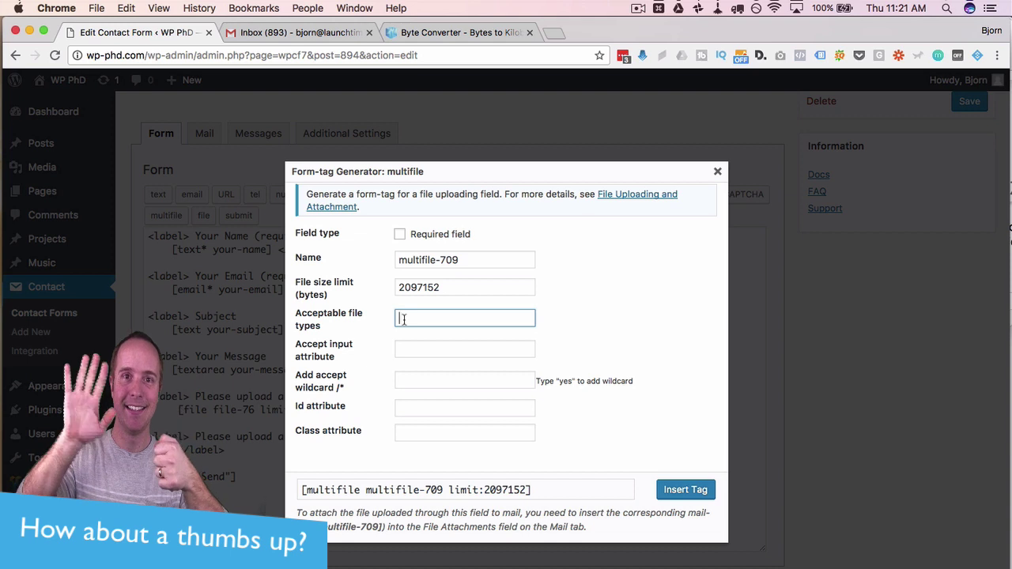
pyautogui.write('jp')
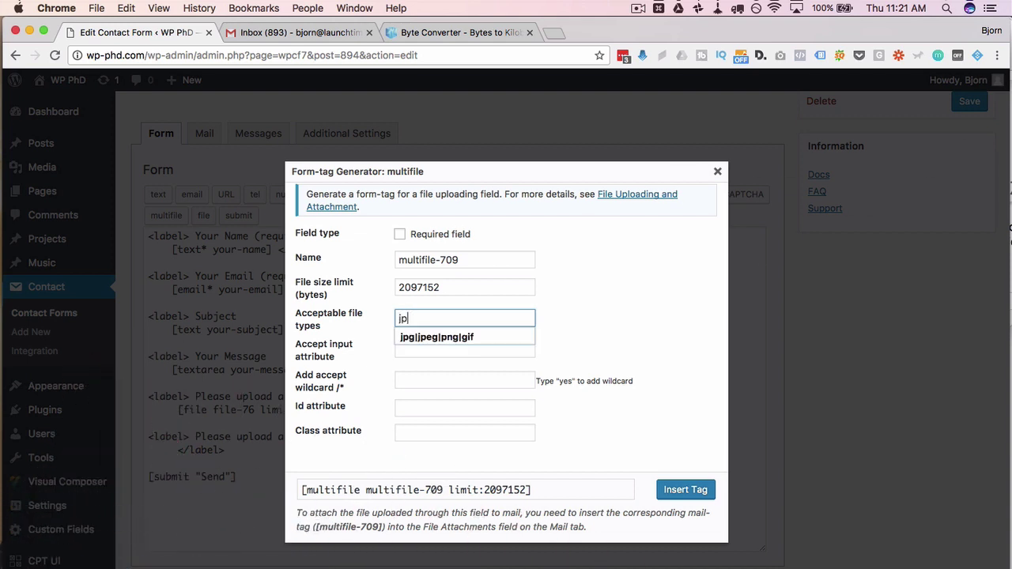
pyautogui.write('g|jpeg|png|gif')
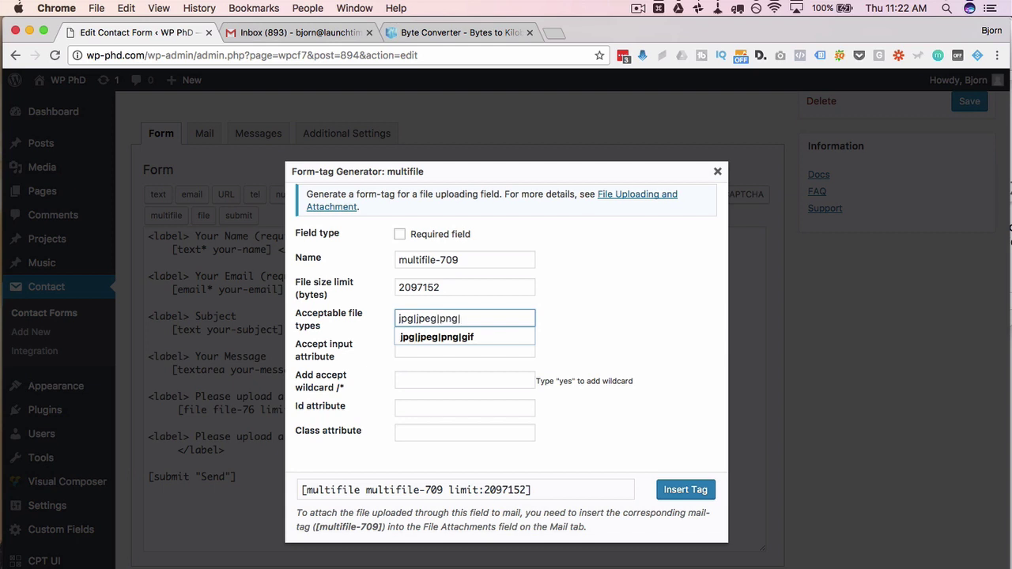
pyautogui.click(575, 311)
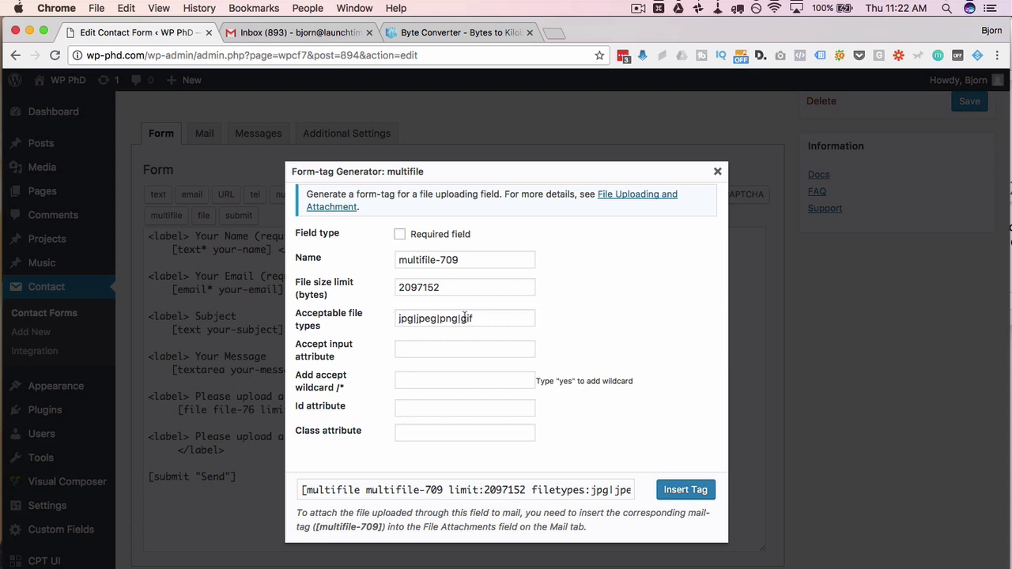
pyautogui.click(410, 352)
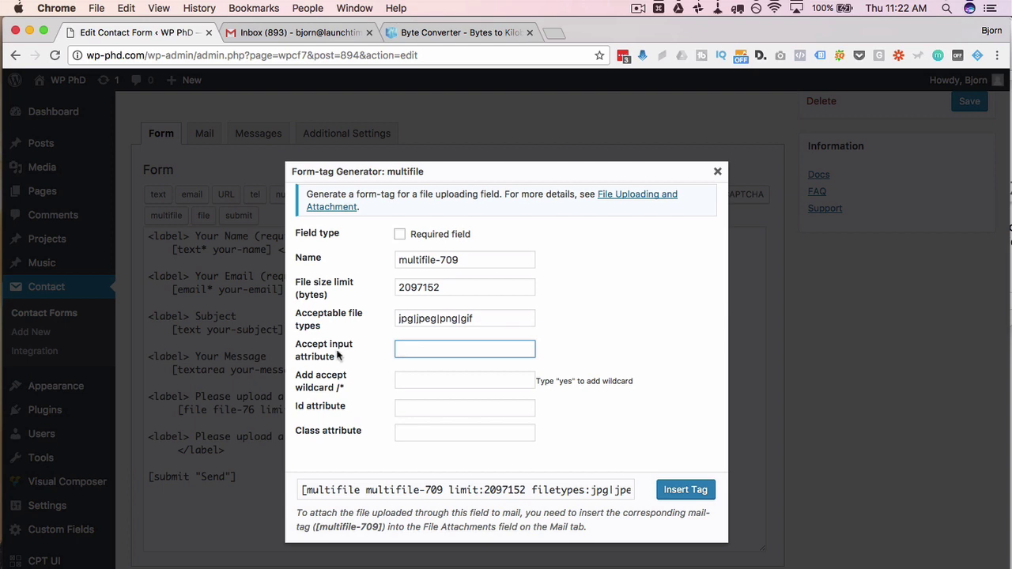
pyautogui.click(413, 384)
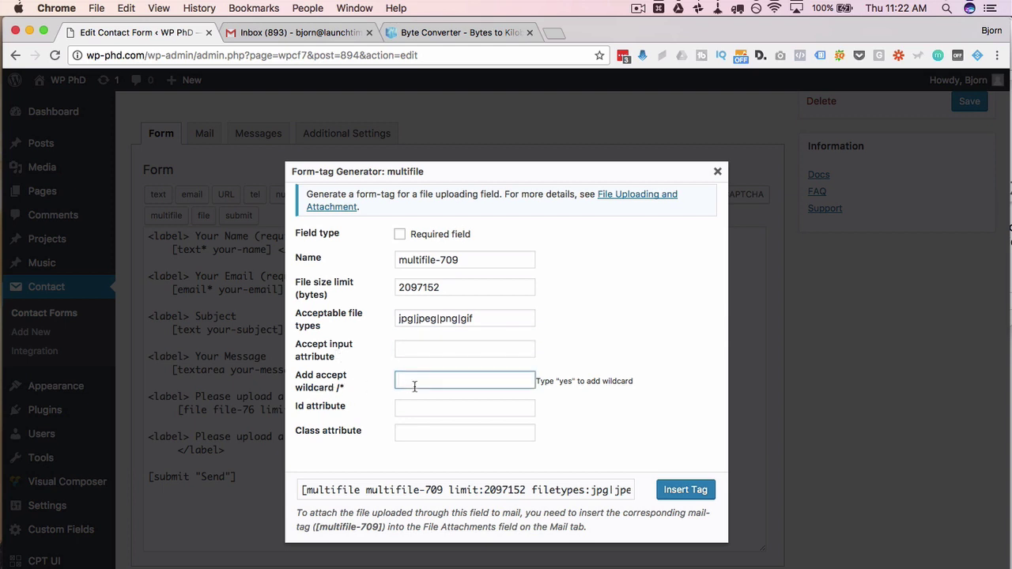
pyautogui.click(356, 407)
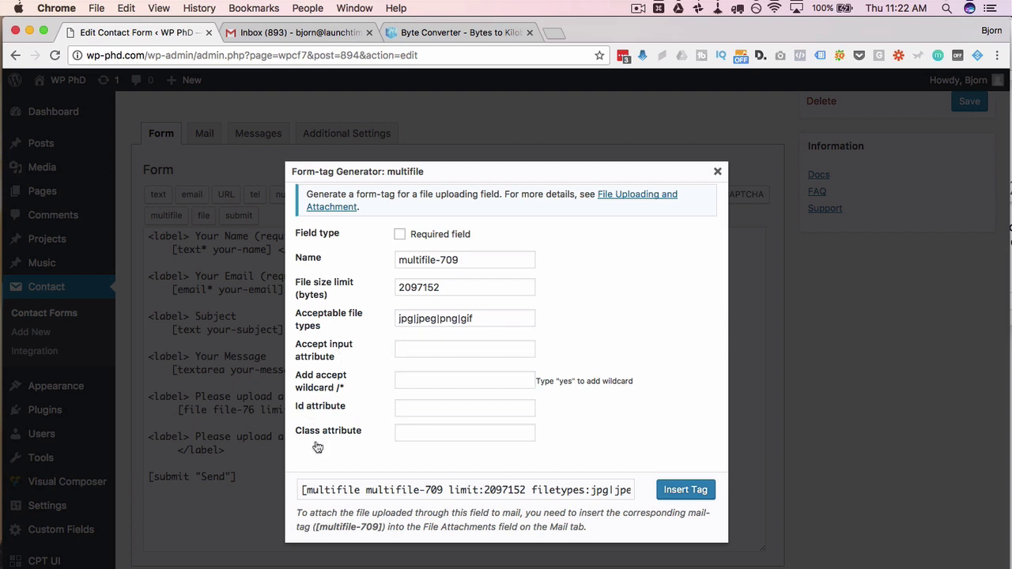
pyautogui.click(425, 408)
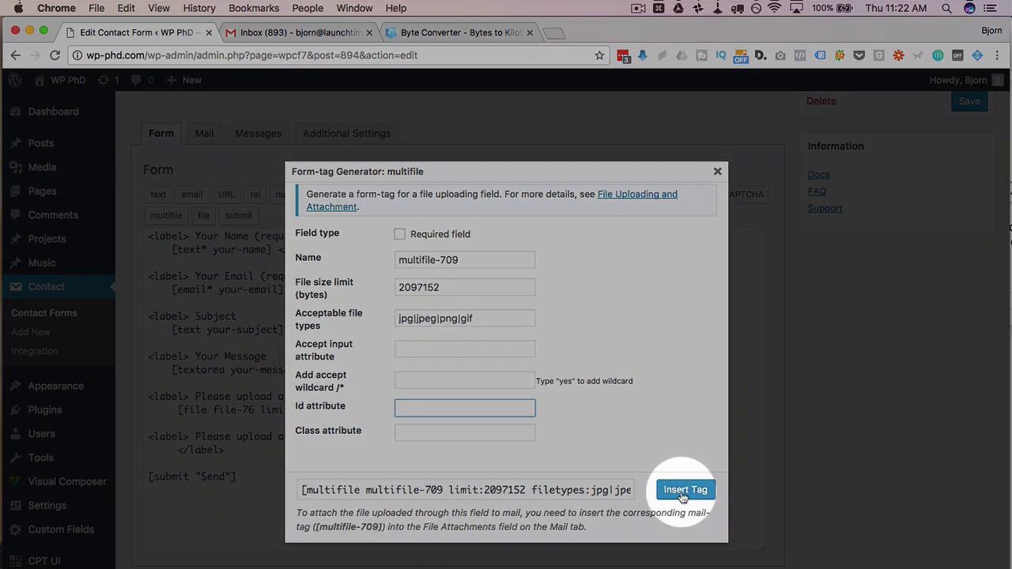
# Step: Insert the multifile-709 tag and delete the old single-file upload lines
pyautogui.click(685, 490)
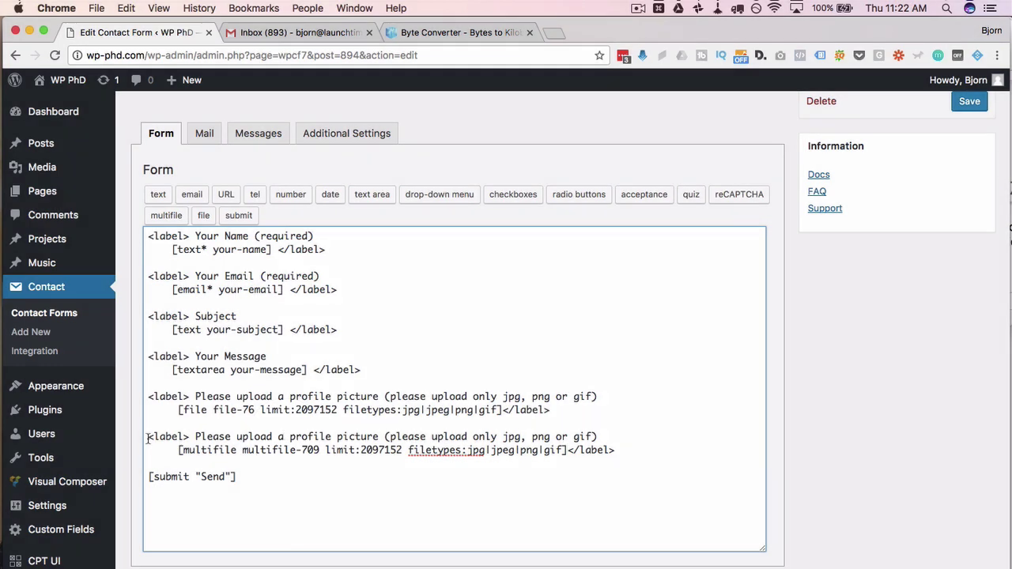
pyautogui.moveTo(147, 432); pyautogui.dragTo(147, 398)
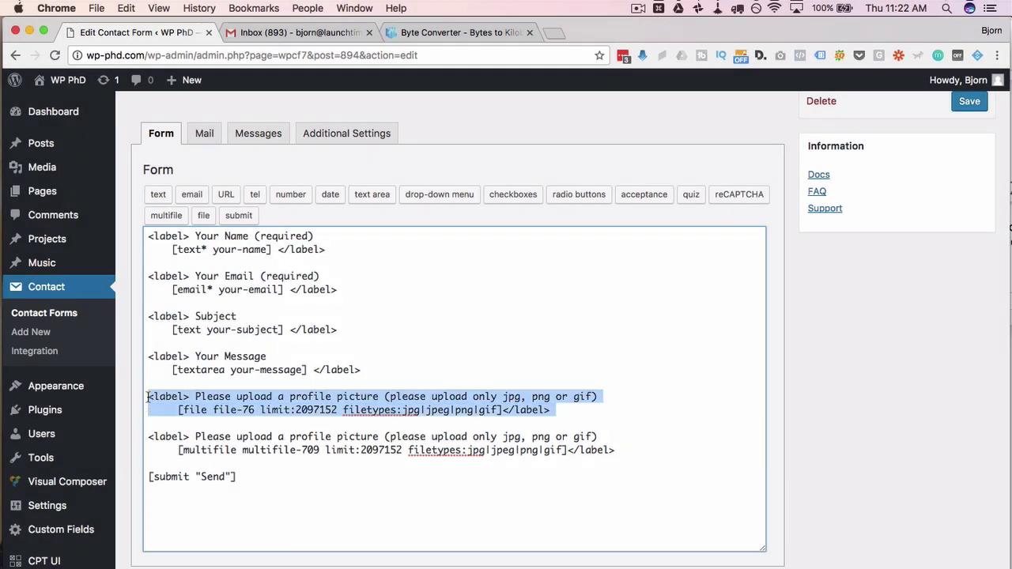
pyautogui.press('BackSpace')
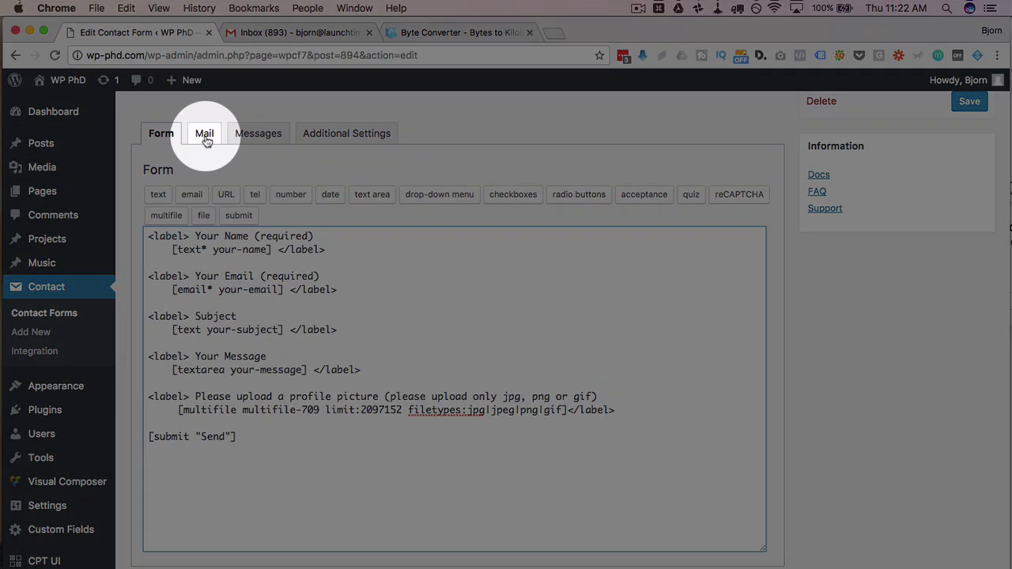
# Step: Review the Mail tab's attachment and mail tags, then save the form
pyautogui.click(206, 140)
pyautogui.scroll(-3, 205, 332)
pyautogui.scroll(-3, 205, 332)
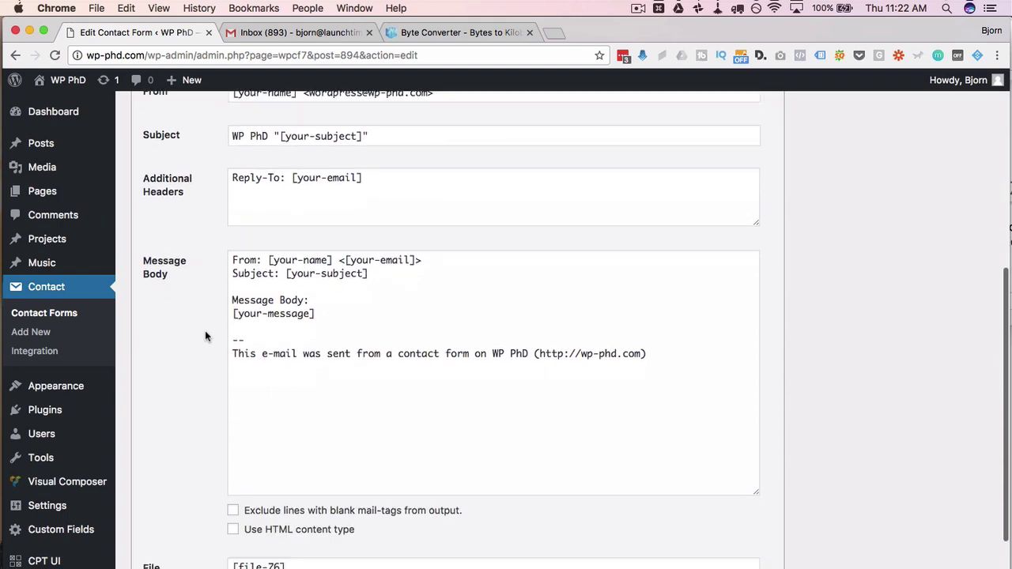
pyautogui.scroll(-2, 205, 332)
pyautogui.scroll(-3, 205, 332)
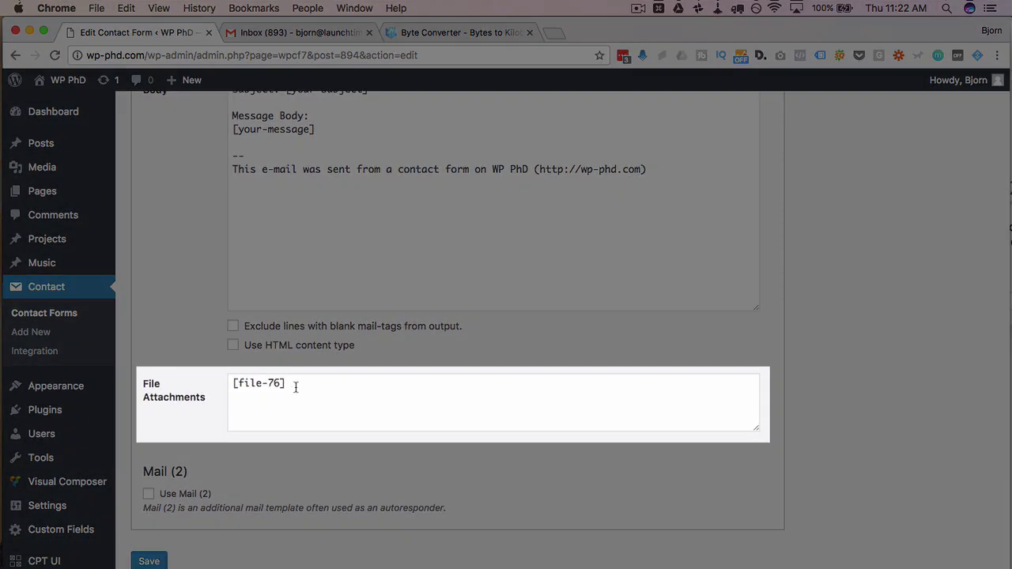
pyautogui.moveTo(293, 384); pyautogui.dragTo(226, 383)
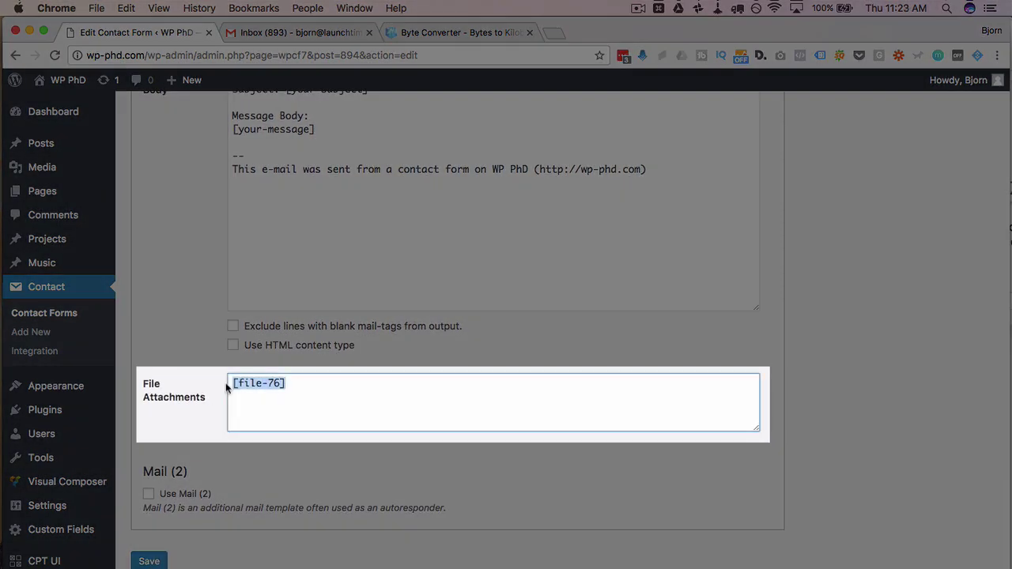
pyautogui.scroll(2, 225, 383)
pyautogui.scroll(5, 225, 383)
pyautogui.scroll(3, 225, 383)
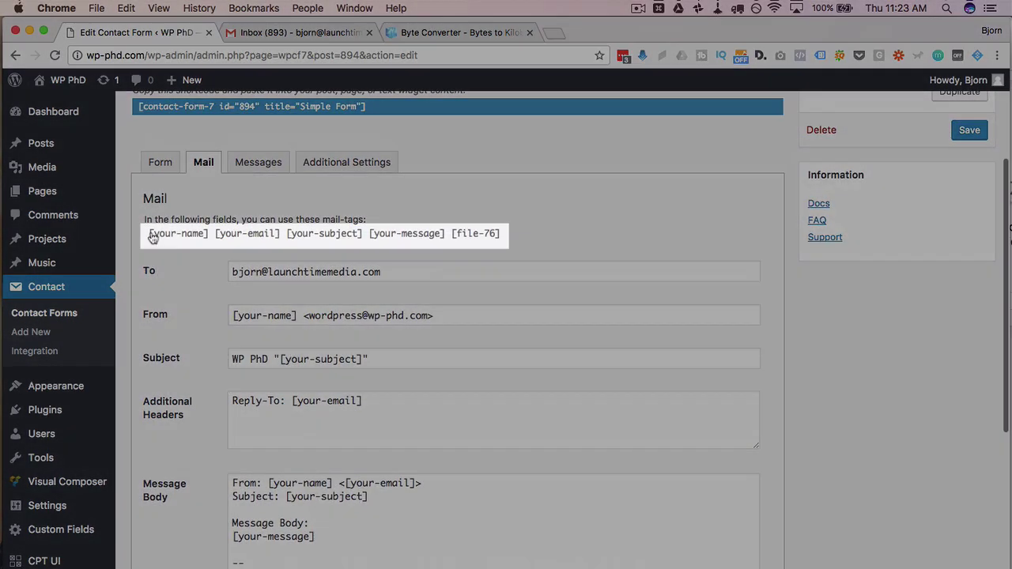
pyautogui.moveTo(149, 234); pyautogui.dragTo(513, 244)
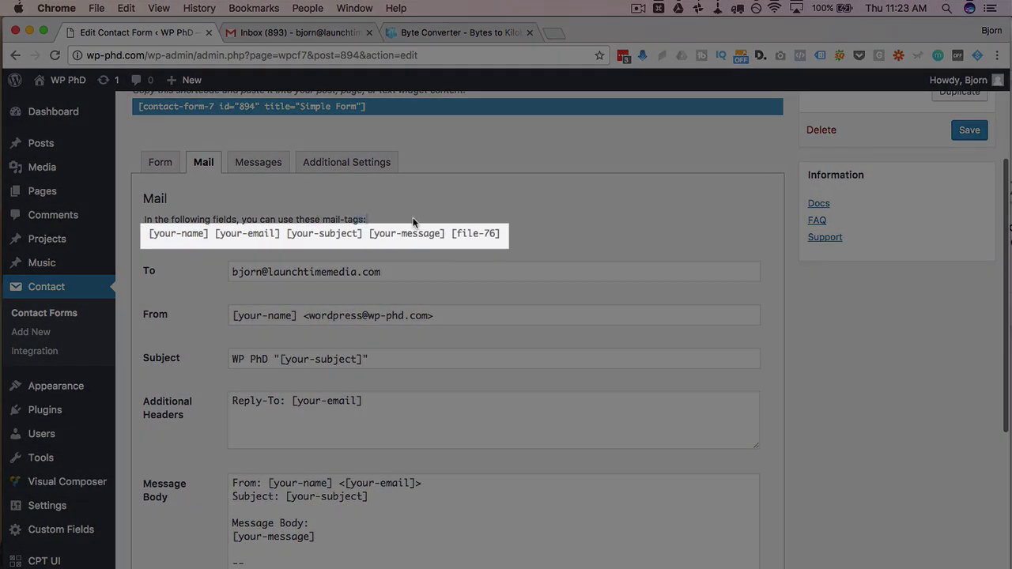
pyautogui.click(513, 243)
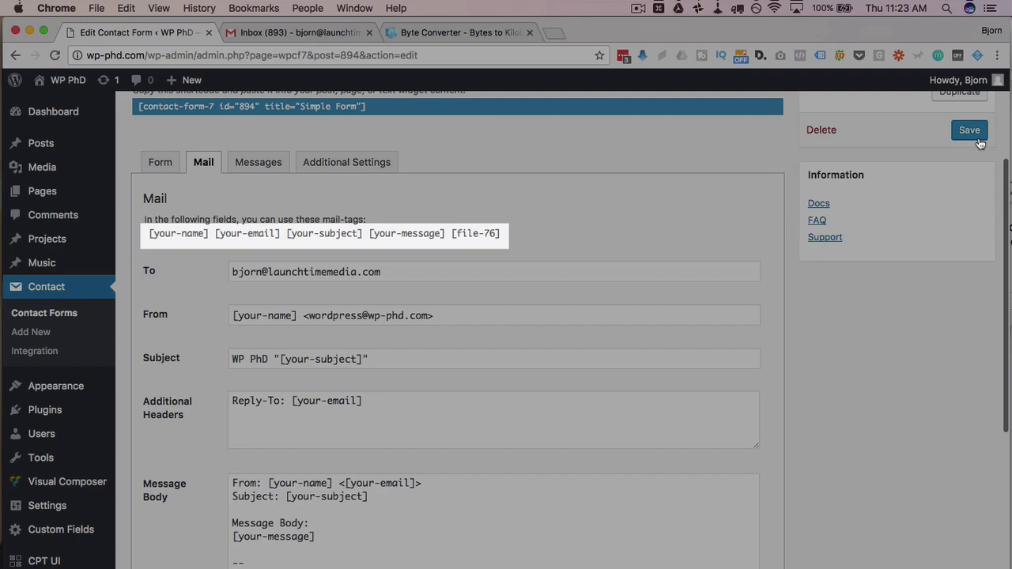
pyautogui.click(978, 140)
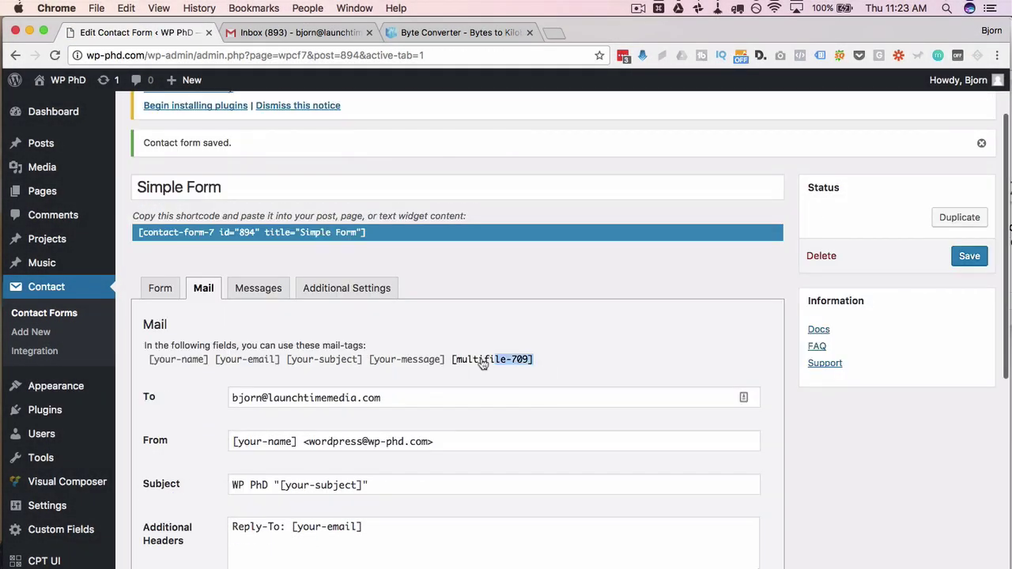
# Step: Replace [file-76] with [multifile-709] in File Attachments and save
pyautogui.moveTo(533, 360); pyautogui.dragTo(456, 364)
pyautogui.rightClick(463, 365)
pyautogui.click(482, 387)
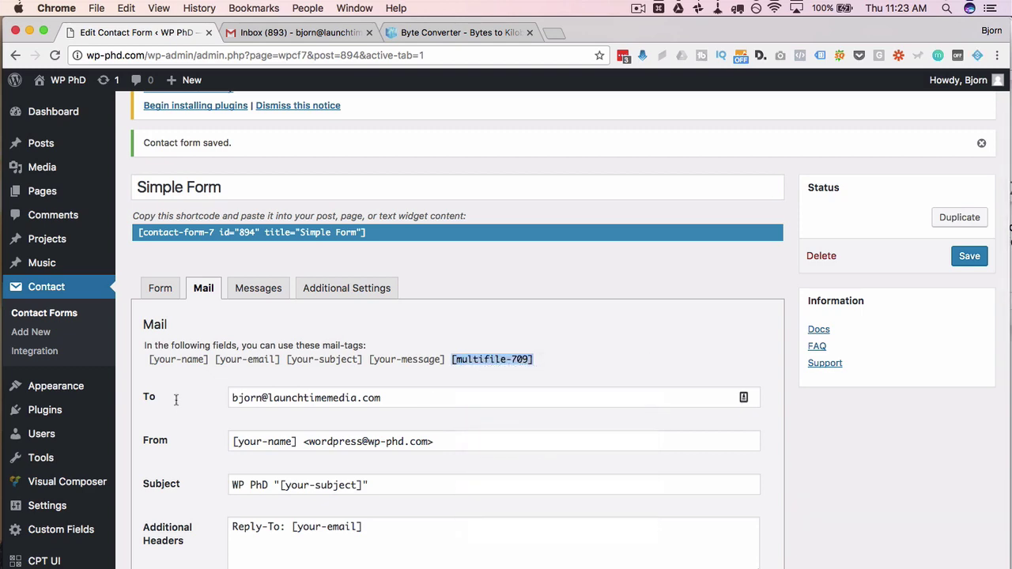
pyautogui.scroll(-10, 176, 400)
pyautogui.tripleClick(259, 385)
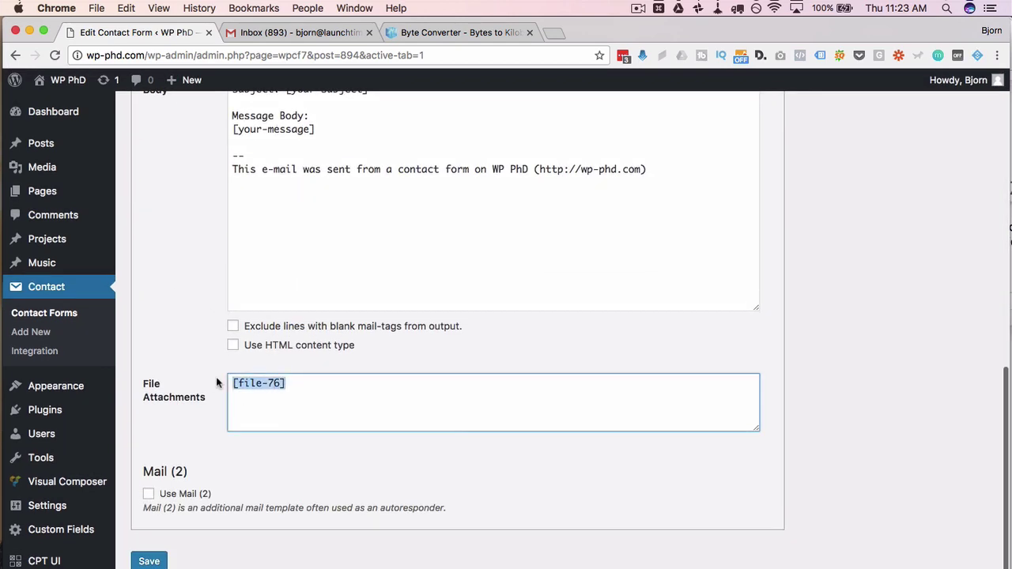
pyautogui.rightClick(273, 385)
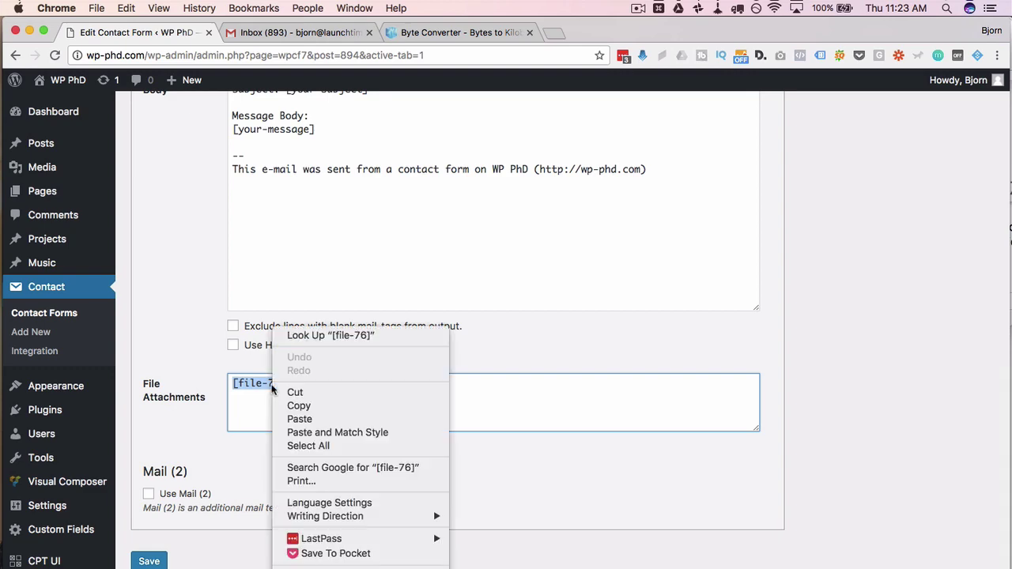
pyautogui.click(304, 421)
pyautogui.click(149, 562)
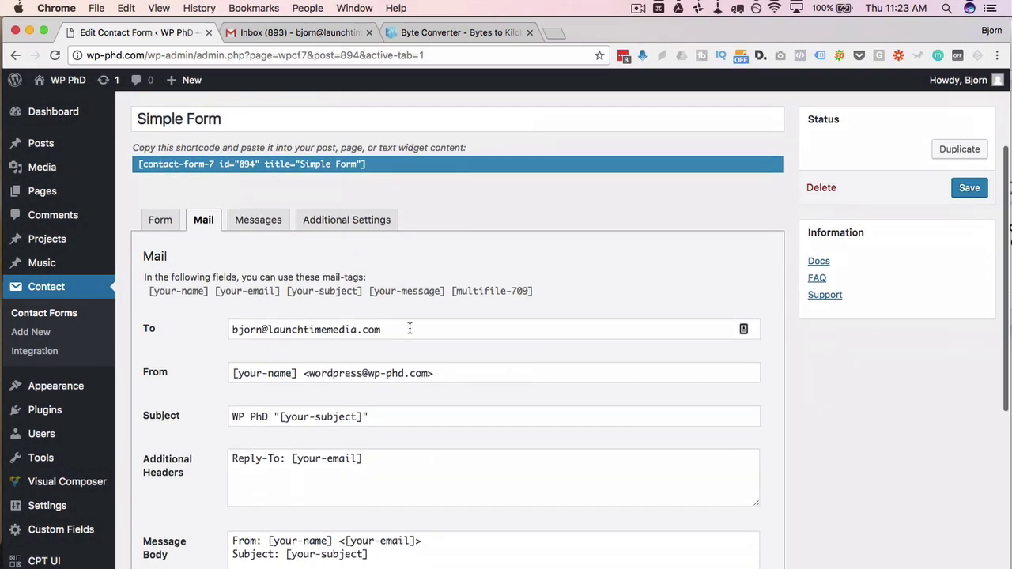
# Step: Copy the Simple Form's contact-form-7 shortcode
pyautogui.moveTo(410, 328); pyautogui.dragTo(219, 319)
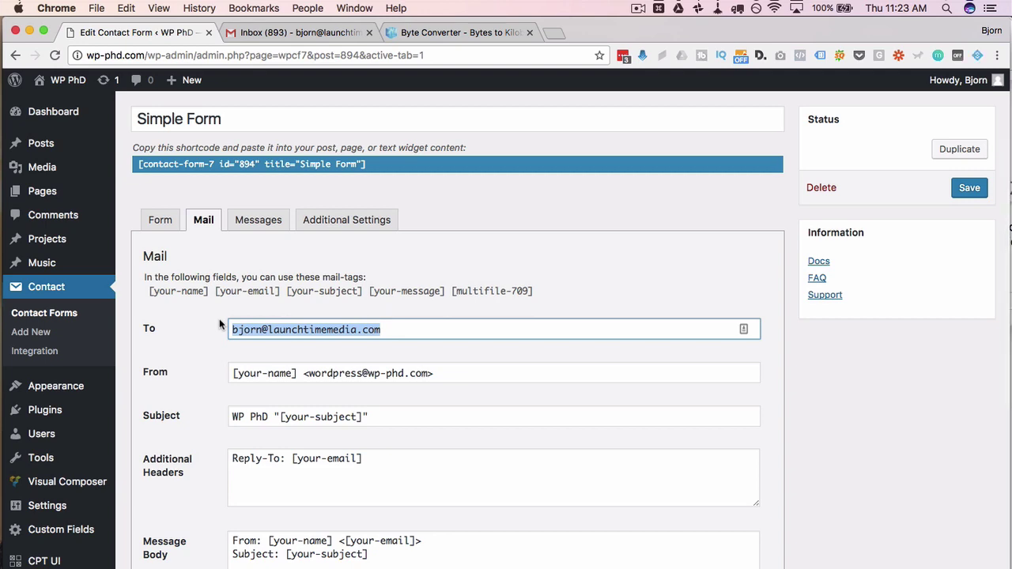
pyautogui.click(313, 158)
pyautogui.rightClick(313, 158)
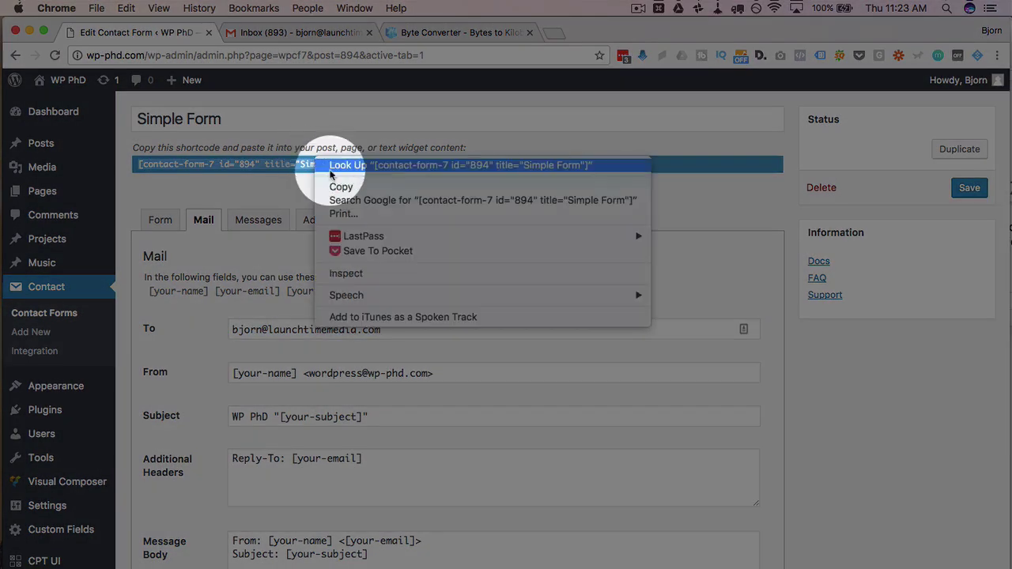
pyautogui.click(341, 186)
pyautogui.moveTo(42, 192)
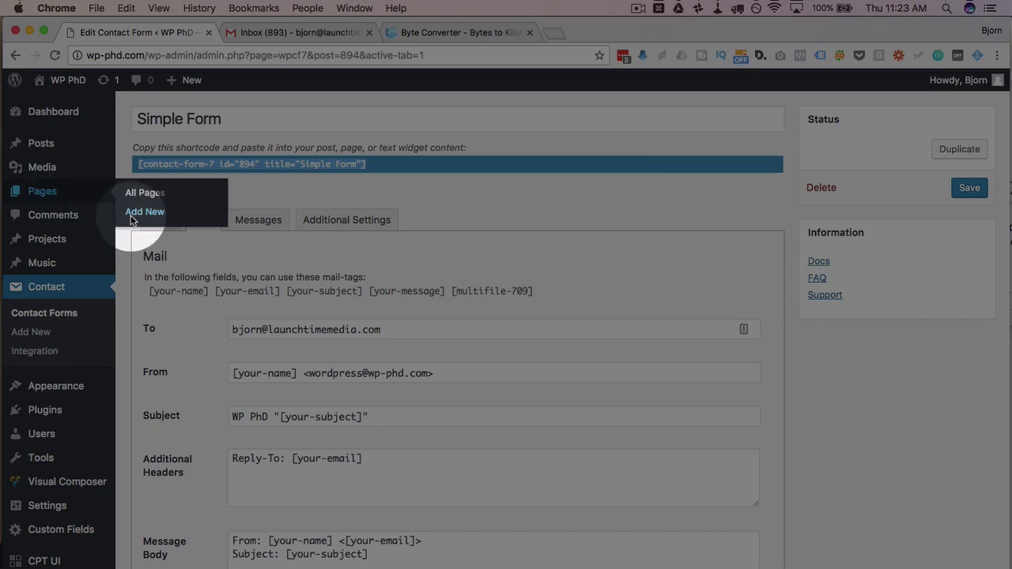
# Step: Publish a new page titled 'Multifile Upload' containing the pasted shortcode
pyautogui.keyDown('shift'); pyautogui.keyDown('super'); pyautogui.click(131, 214); pyautogui.keyUp('super'); pyautogui.keyUp('shift')
pyautogui.write('Mu')
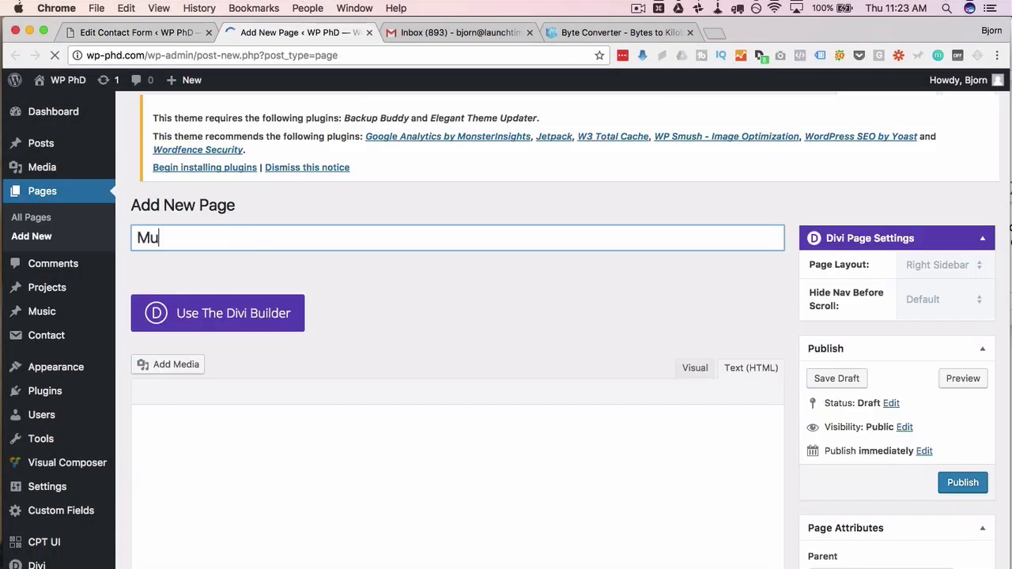
pyautogui.write('ltie')
pyautogui.press('BackSpace')
pyautogui.write('file Upload')
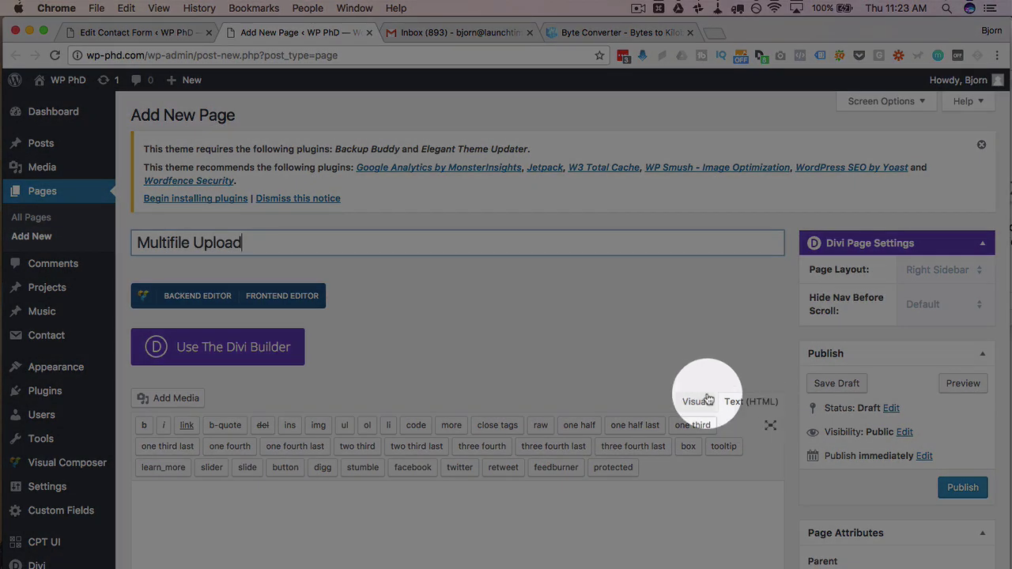
pyautogui.scroll(-3, 696, 391)
pyautogui.rightClick(544, 418)
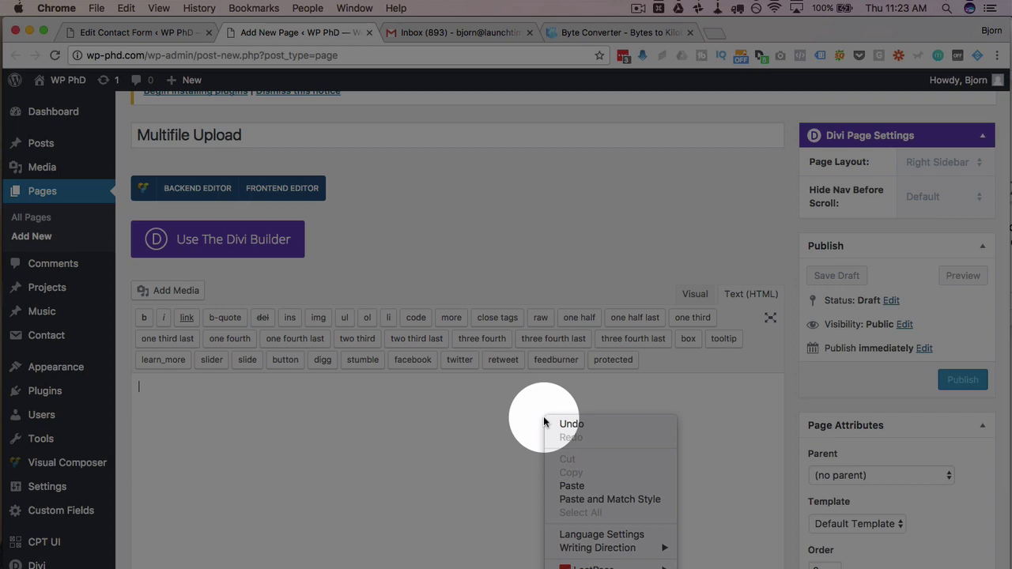
pyautogui.click(563, 481)
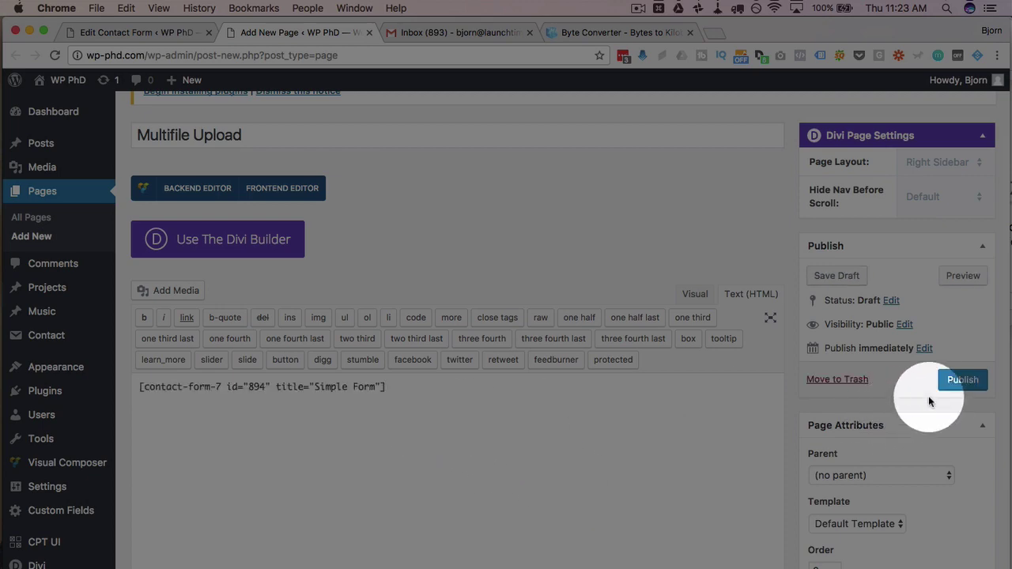
pyautogui.click(959, 381)
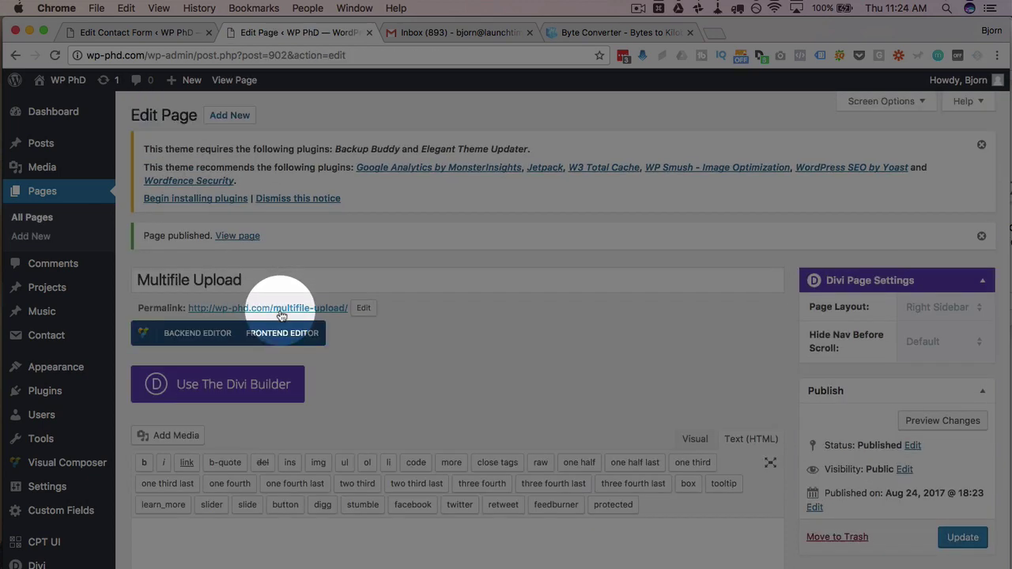
# Step: Open the live Multifile Upload page and autofill the name and email fields
pyautogui.click(281, 311)
pyautogui.scroll(-2, 75, 214)
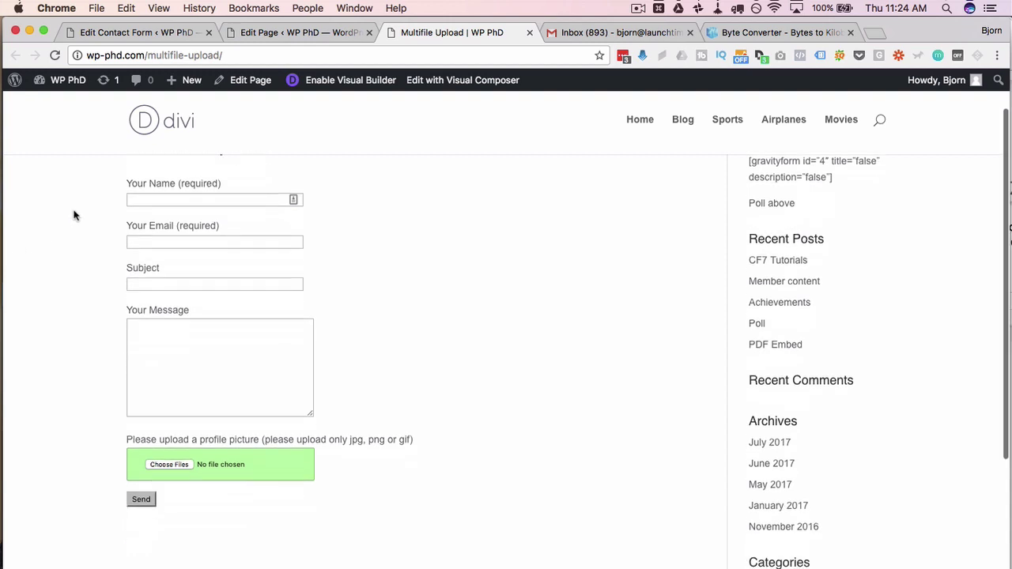
pyautogui.scroll(-1, 169, 181)
pyautogui.scroll(1, 170, 183)
pyautogui.click(167, 194)
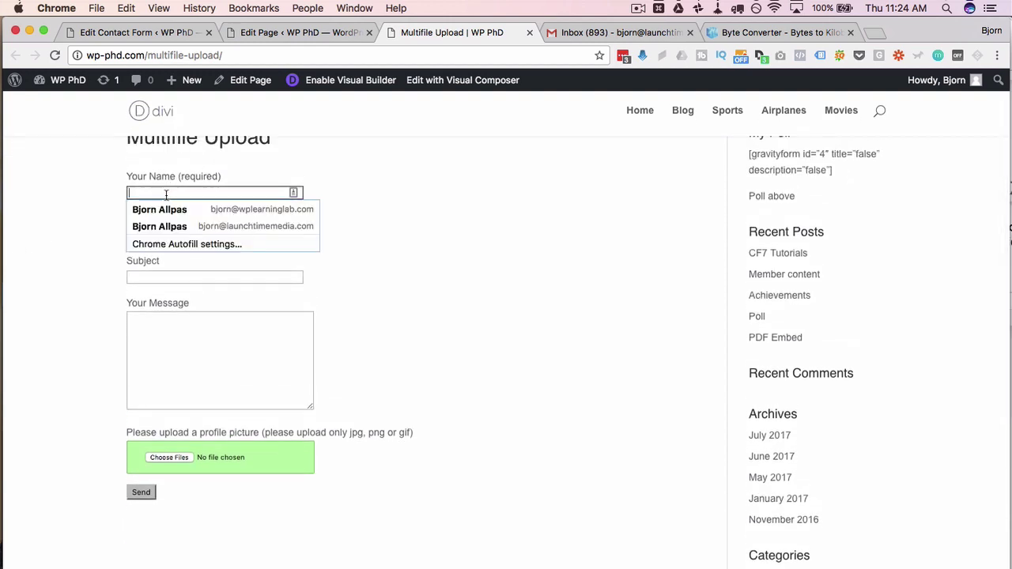
pyautogui.click(162, 212)
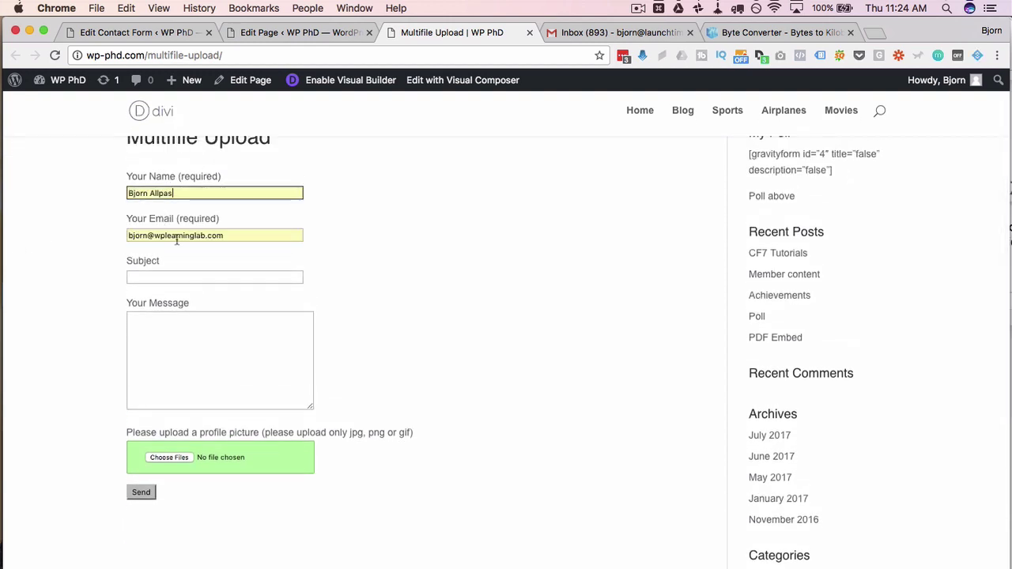
# Step: Enter subject 'Multi Upload Test' and message 'Test'
pyautogui.click(167, 278)
pyautogui.write('T')
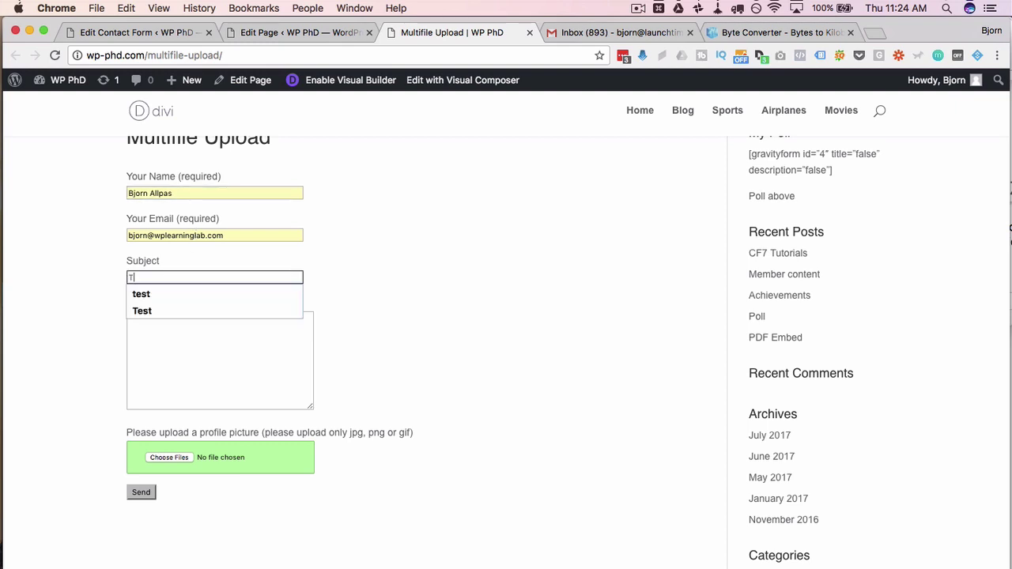
pyautogui.write('Multi Upload TEst')
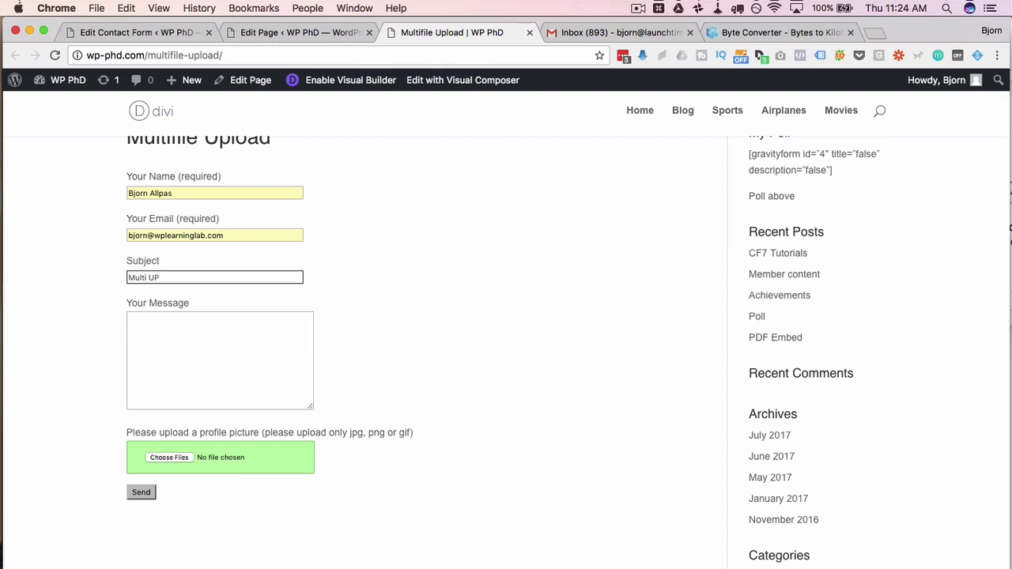
pyautogui.click(169, 388)
pyautogui.write('T')
pyautogui.doubleClick(187, 278)
pyautogui.write('Test')
pyautogui.scroll(-3, 109, 364)
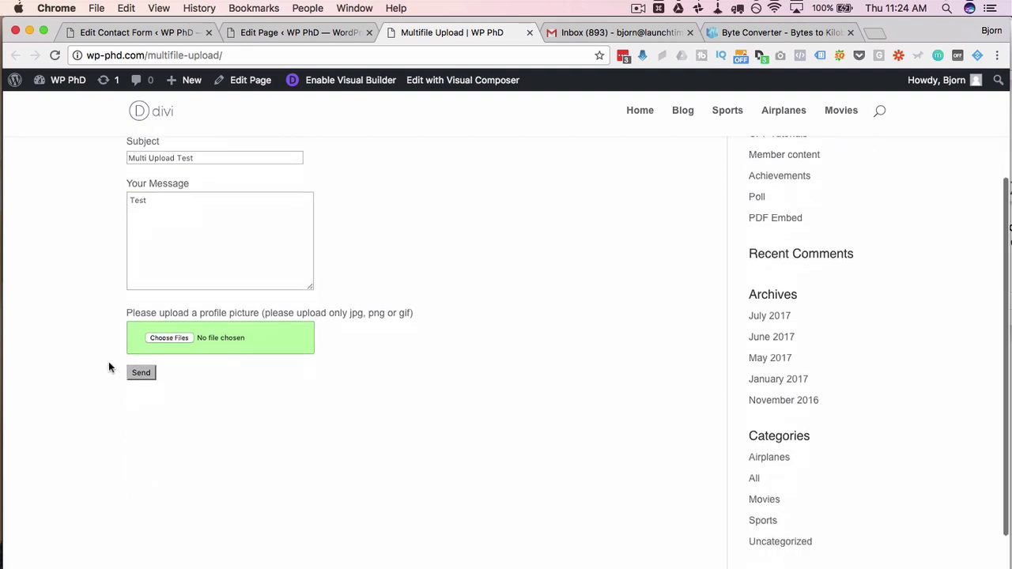
# Step: Attach the 17-point checklist image, businessman photo and buy-now.png to the form
pyautogui.click(170, 341)
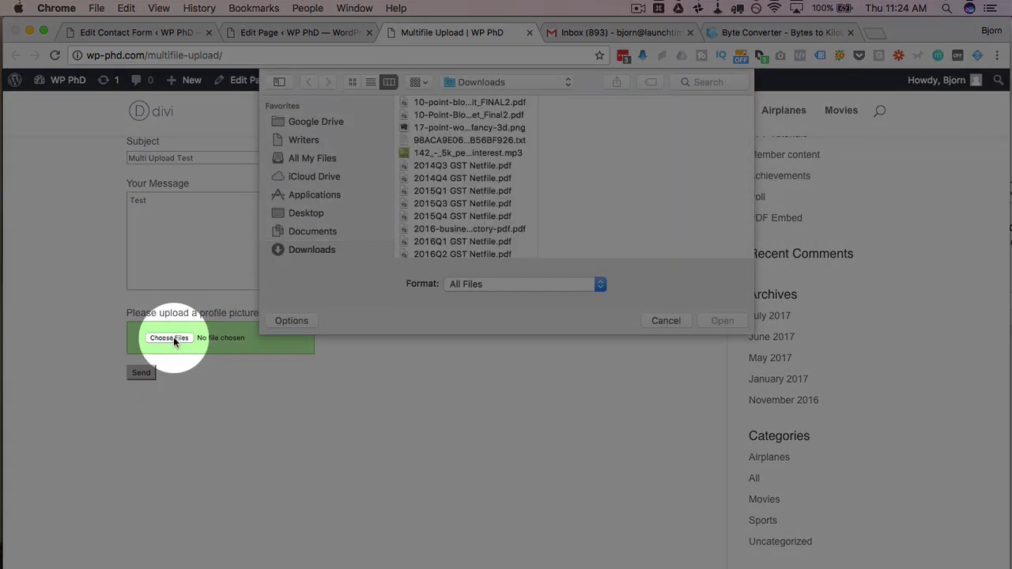
pyautogui.click(486, 127)
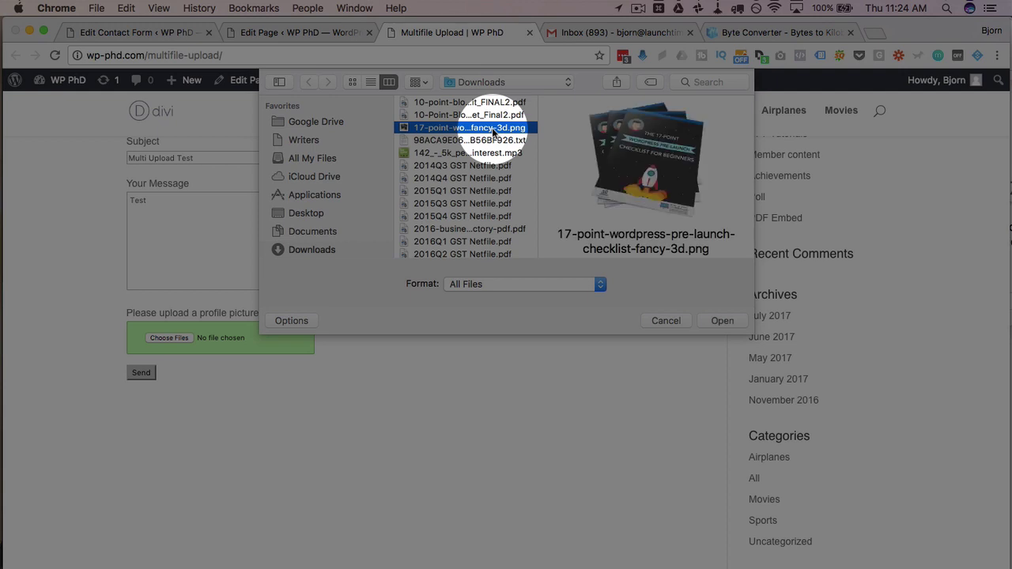
pyautogui.scroll(-1, 493, 176)
pyautogui.scroll(-3, 494, 175)
pyautogui.scroll(-3, 494, 175)
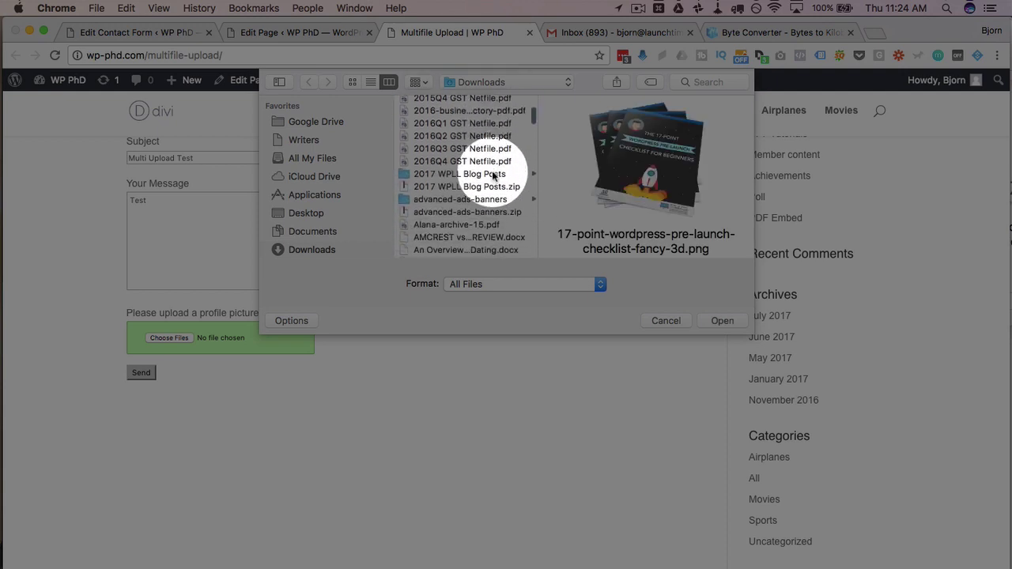
pyautogui.scroll(-2, 493, 175)
pyautogui.scroll(-1, 493, 176)
pyautogui.scroll(-1, 494, 175)
pyautogui.scroll(-1, 493, 176)
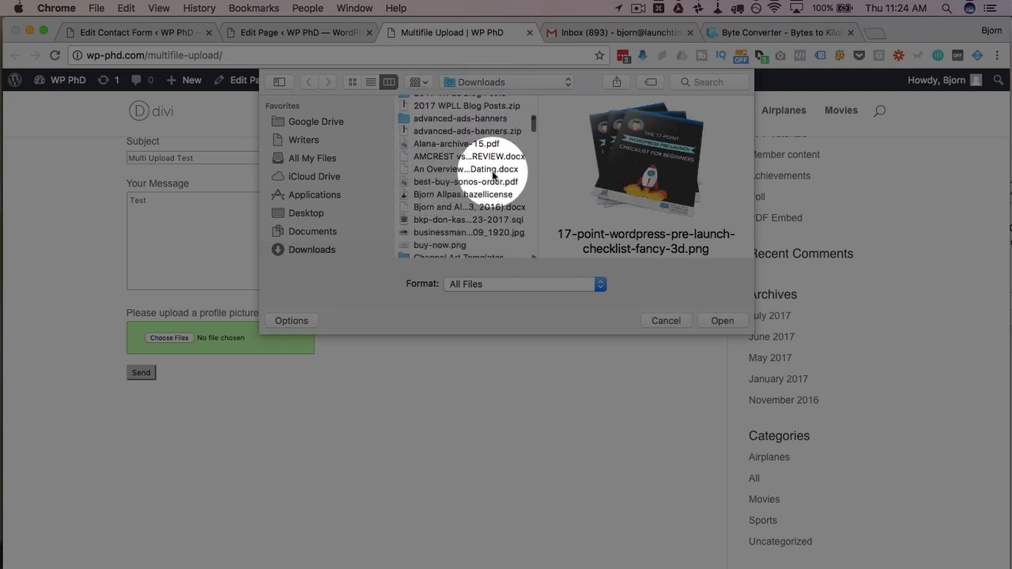
pyautogui.scroll(-2, 494, 176)
pyautogui.scroll(-1, 494, 176)
pyautogui.scroll(-1, 493, 176)
pyautogui.scroll(-1, 492, 175)
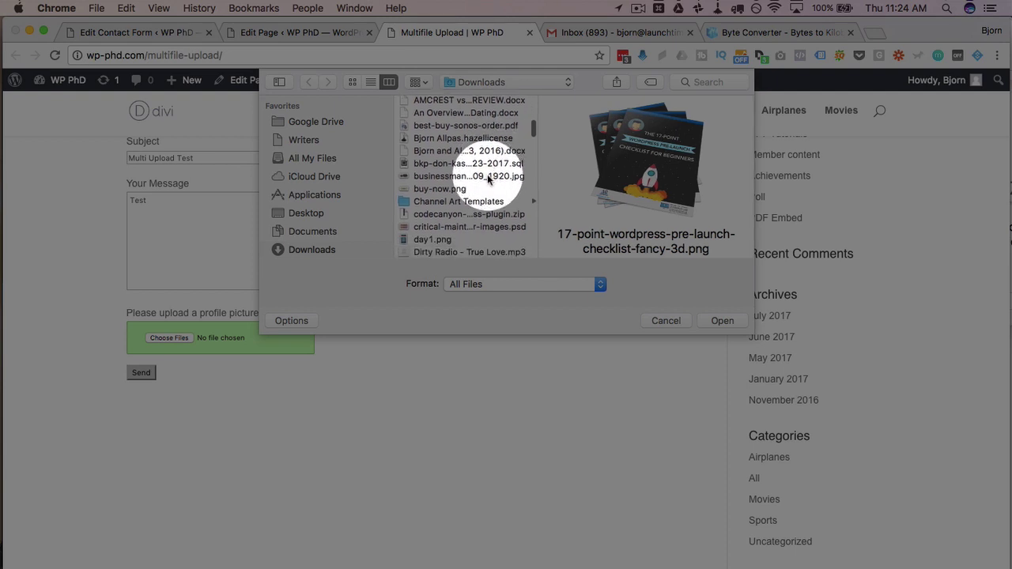
pyautogui.click(489, 177)
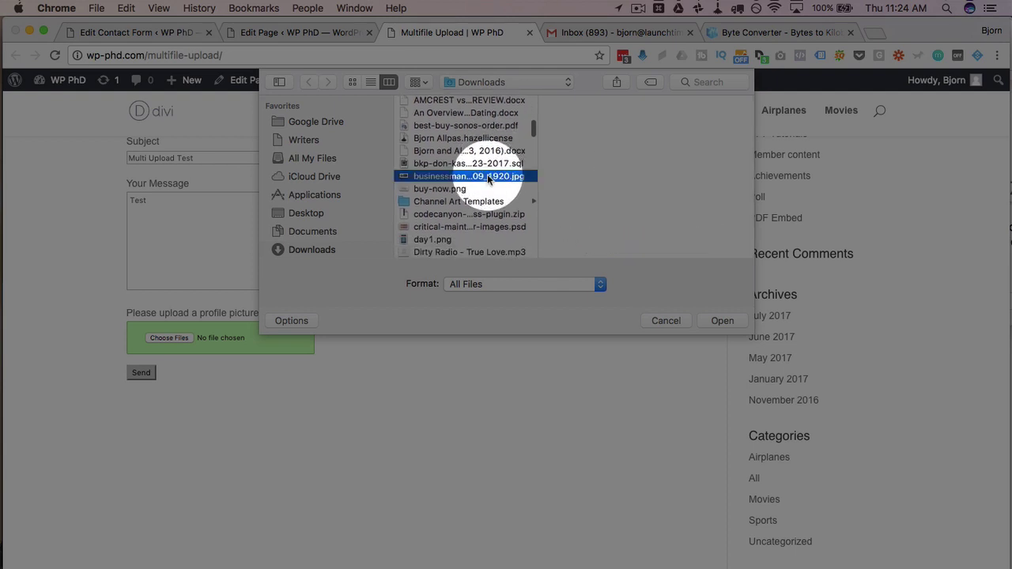
pyautogui.keyDown('shift'); pyautogui.click(451, 190); pyautogui.keyUp('shift')
pyautogui.click(718, 322)
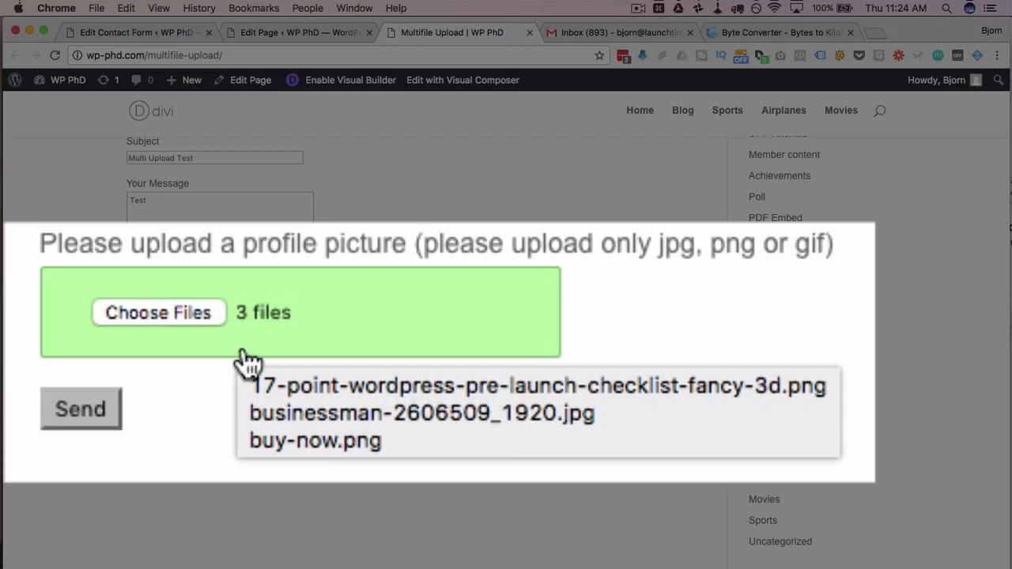
# Step: Send the form and return to the Simple Form mail settings tab
pyautogui.click(79, 408)
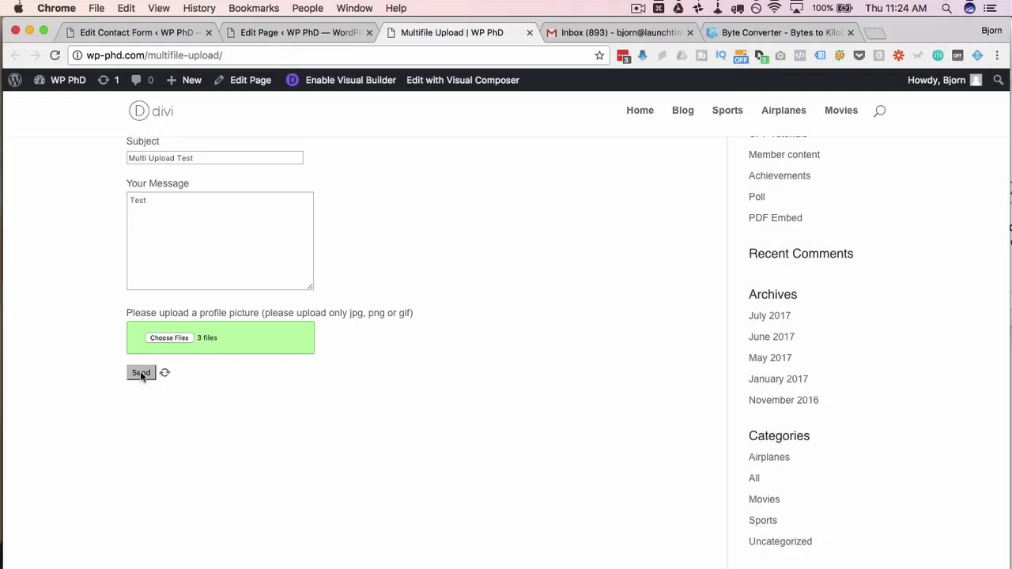
pyautogui.moveTo(173, 412); pyautogui.dragTo(365, 419)
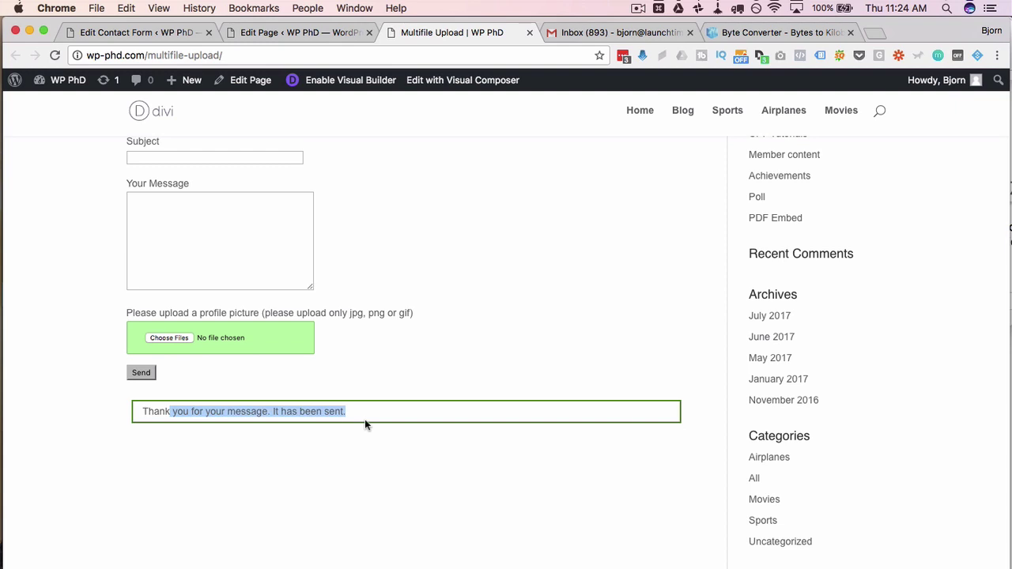
pyautogui.click(414, 365)
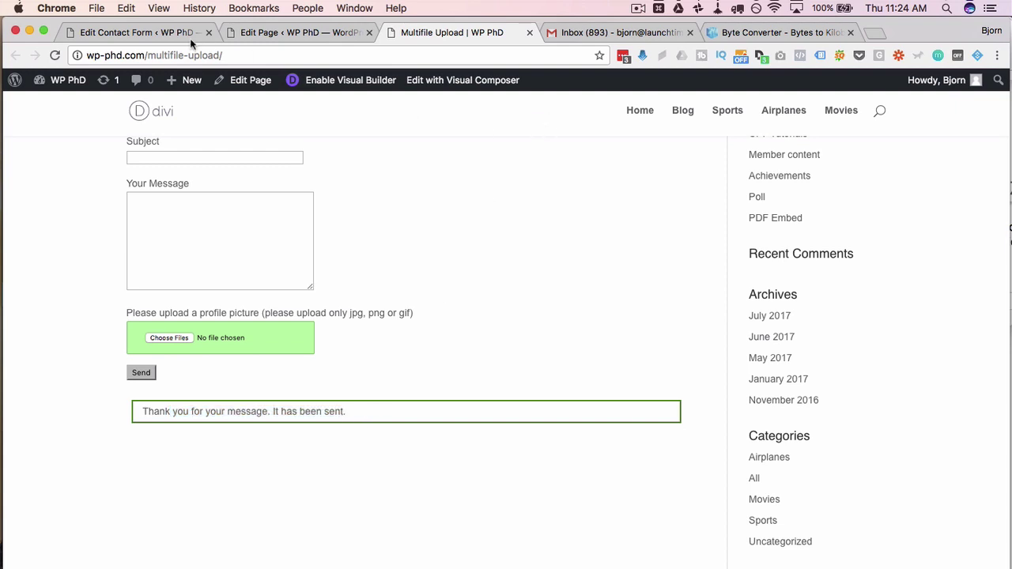
pyautogui.click(136, 32)
# Step: In Gmail's Updates tab, open the 'Multi Upload Test' email and download its zip attachment
pyautogui.moveTo(430, 333); pyautogui.dragTo(184, 330)
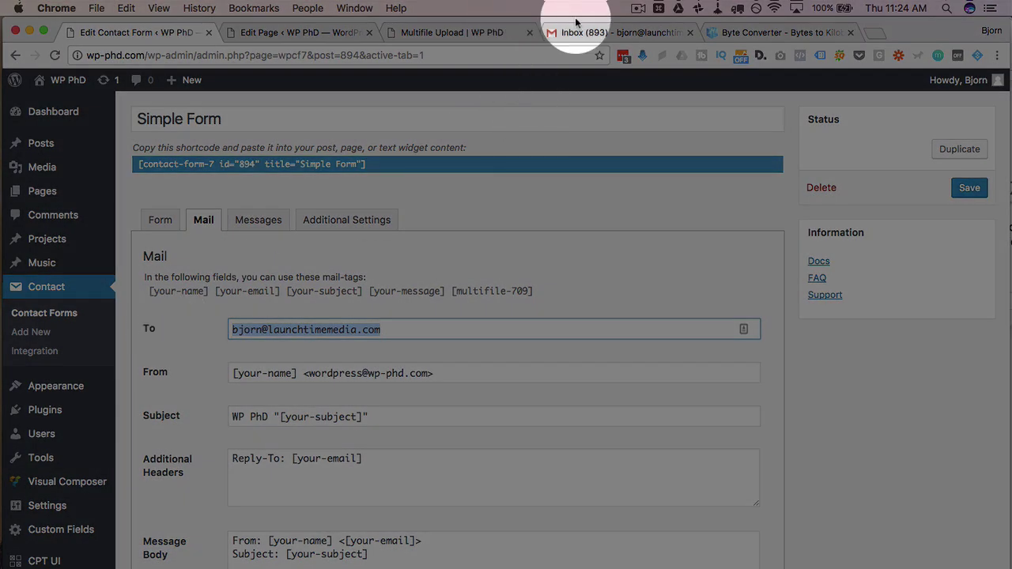
pyautogui.click(593, 30)
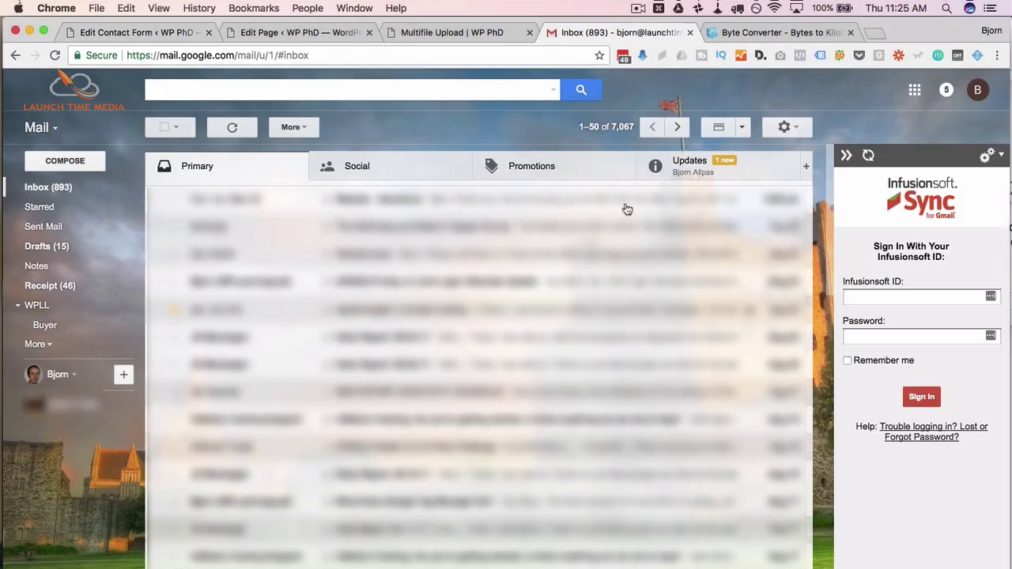
pyautogui.click(715, 171)
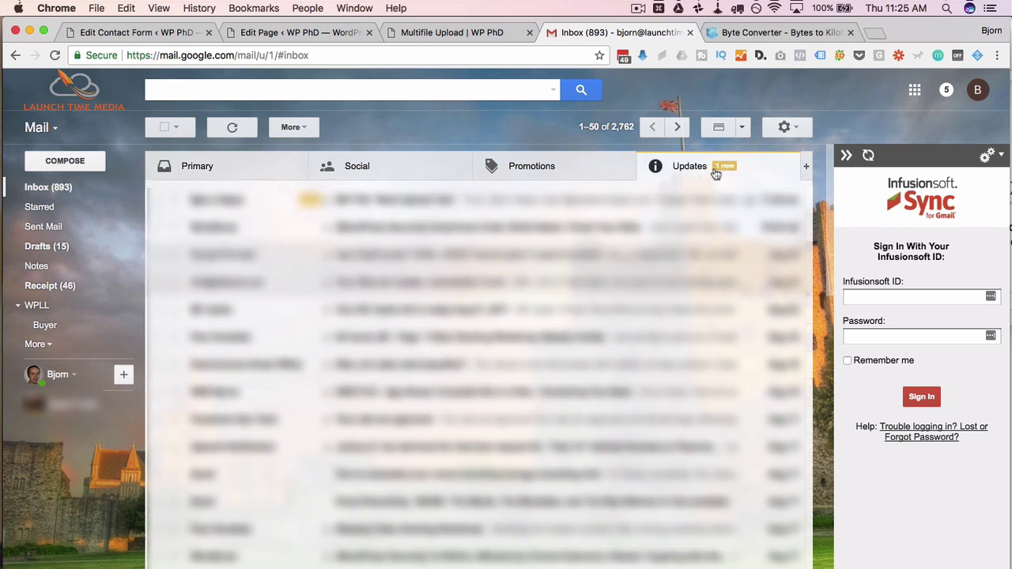
pyautogui.click(216, 201)
pyautogui.moveTo(157, 160); pyautogui.dragTo(295, 162)
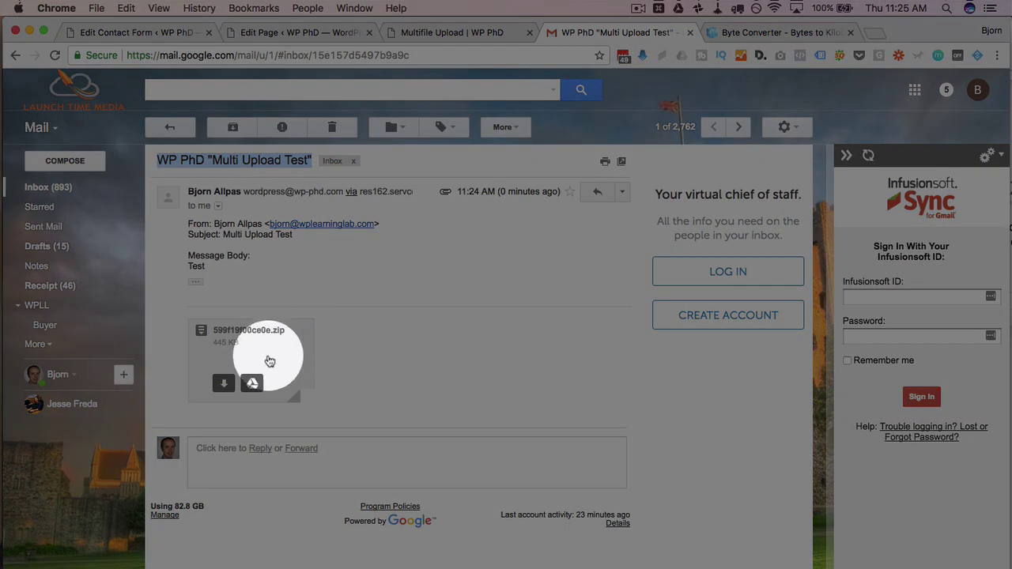
pyautogui.click(224, 385)
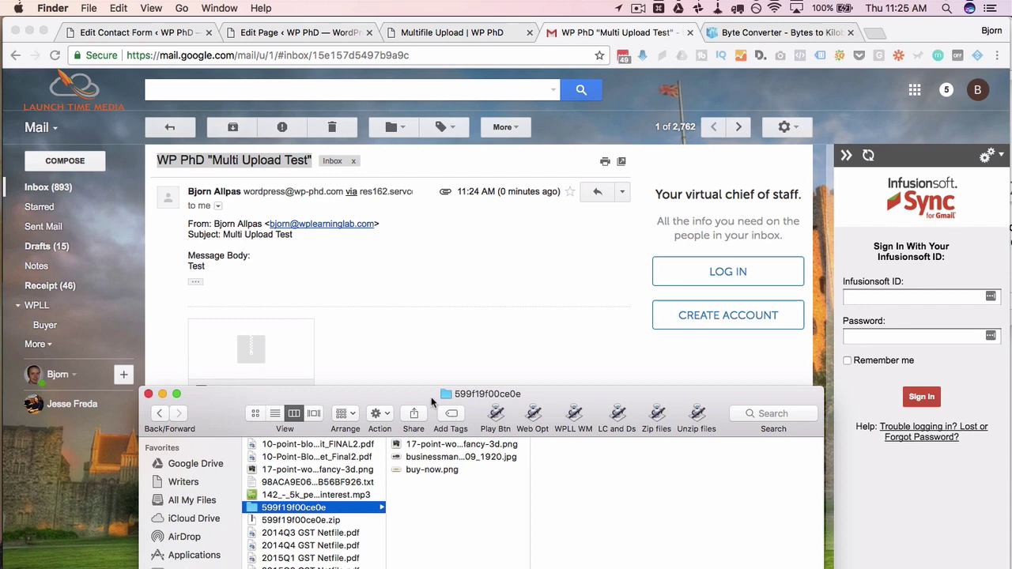
# Step: Preview the checklist graphic, businessman photo and buy-now button images from the unzipped folder
pyautogui.moveTo(432, 400); pyautogui.dragTo(434, 287)
pyautogui.click(433, 331)
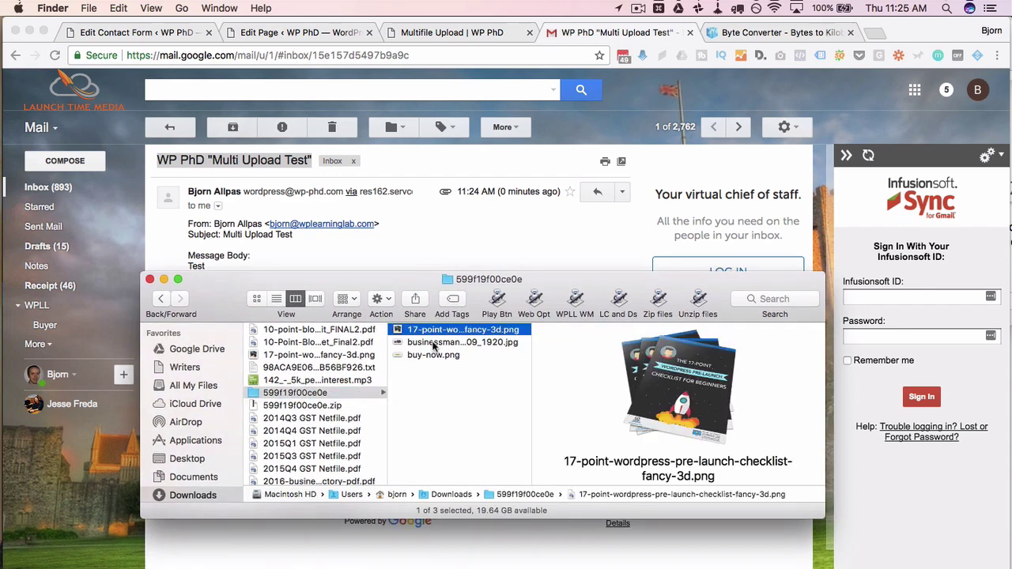
pyautogui.press('space')
pyautogui.press('Down')
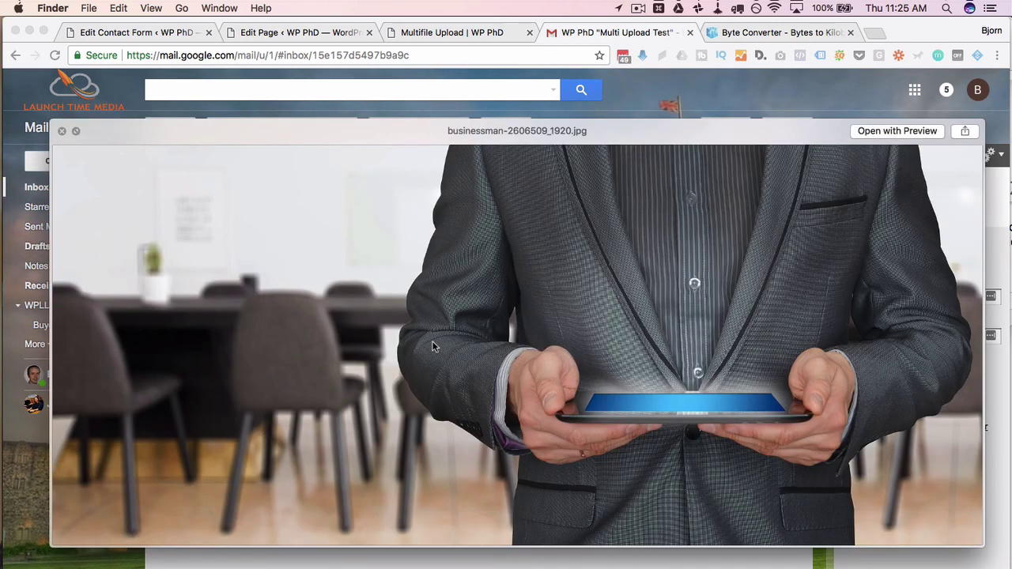
pyautogui.press('Down')
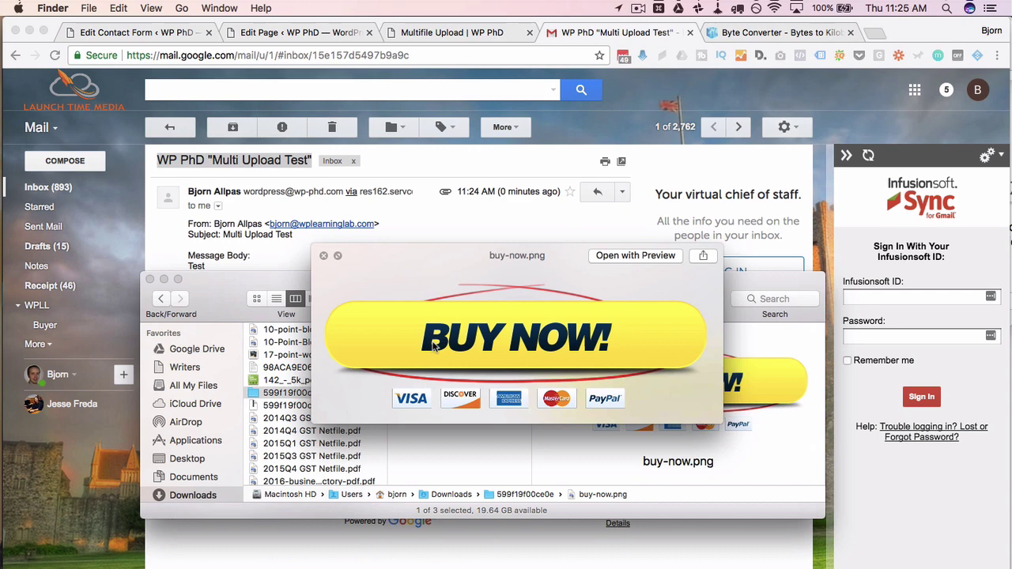
pyautogui.press('space')
pyautogui.click(455, 330)
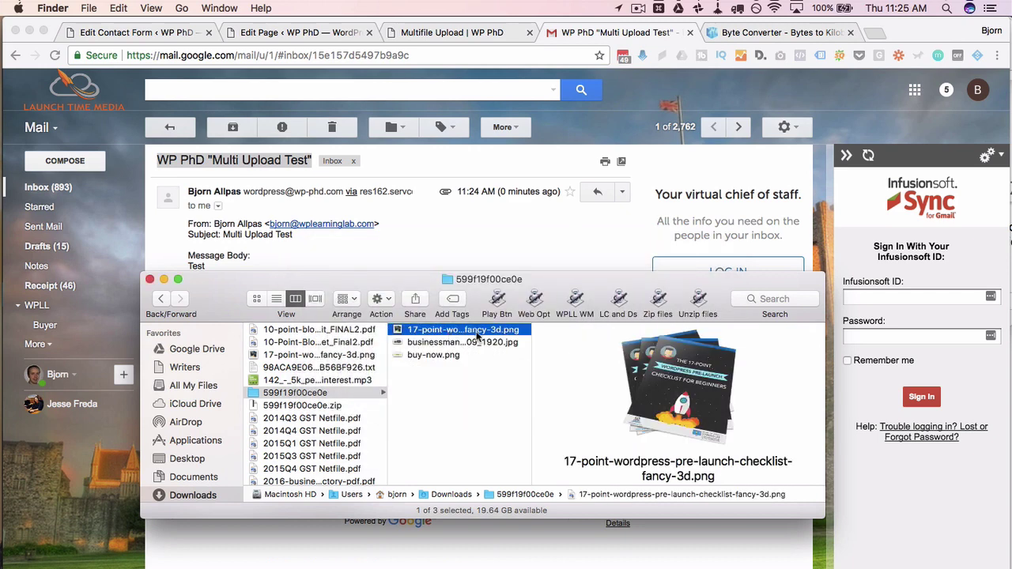
pyautogui.click(463, 342)
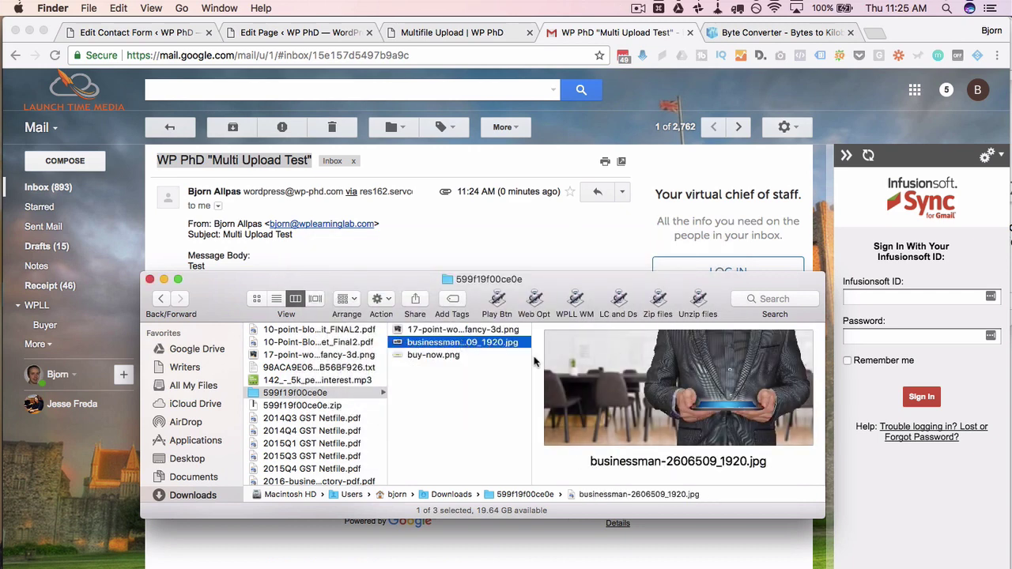
pyautogui.click(448, 356)
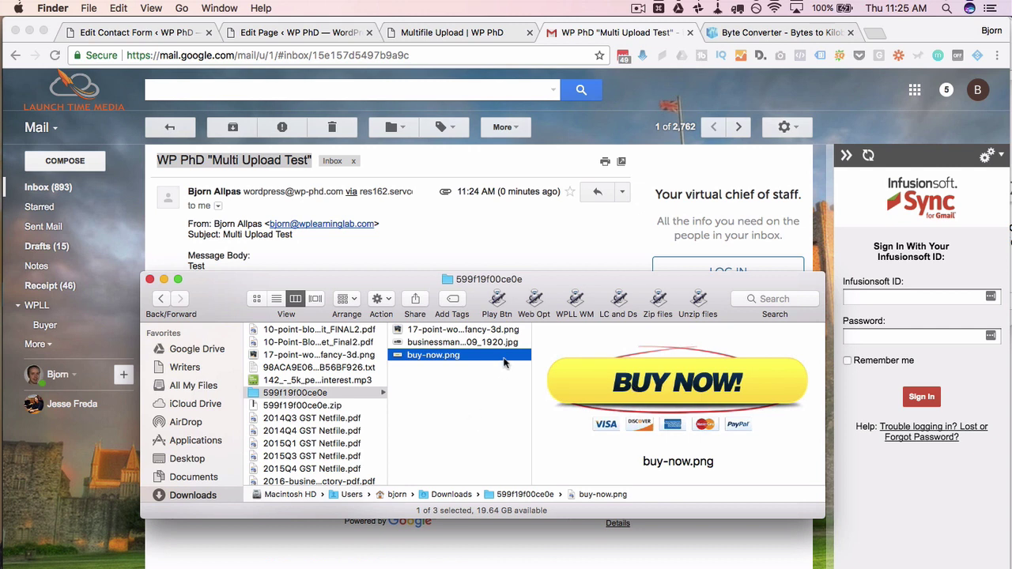